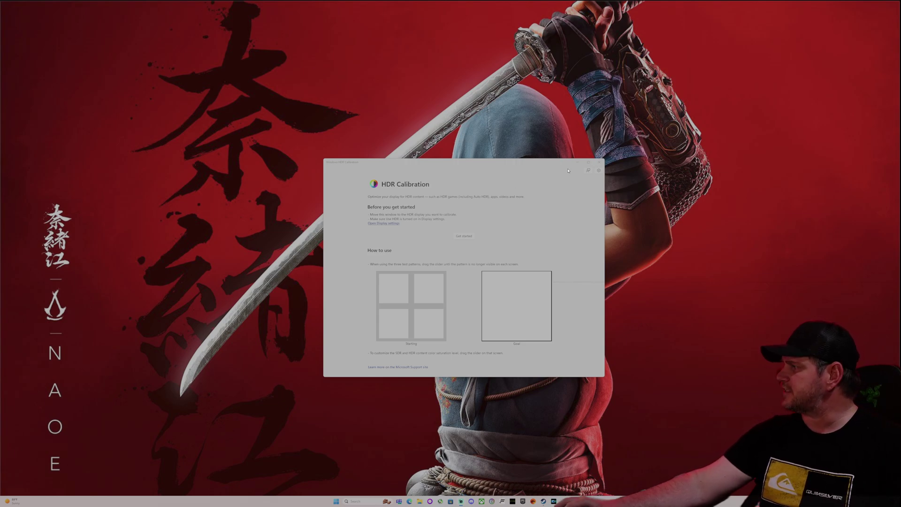
Maximize the HDR Calibration window and begin the Minimum Luminance test
left_click(587, 164)
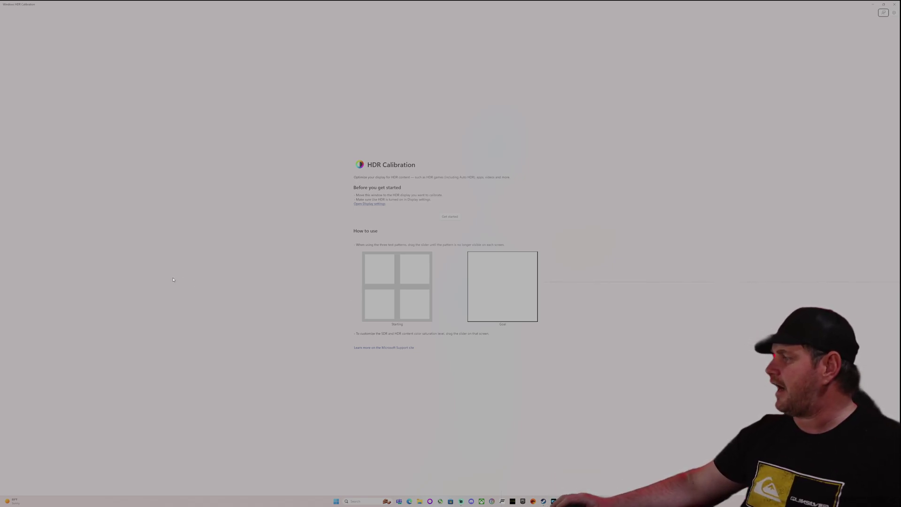
left_click(449, 217)
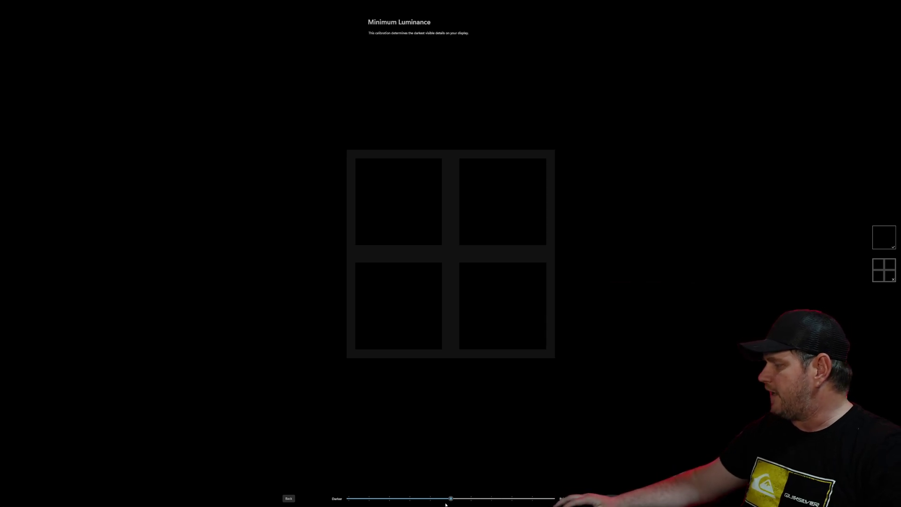
Lower the minimum luminance slider step by step toward its darkest end
left_click(450, 500)
key("Left")
key("Left")
key("Left")
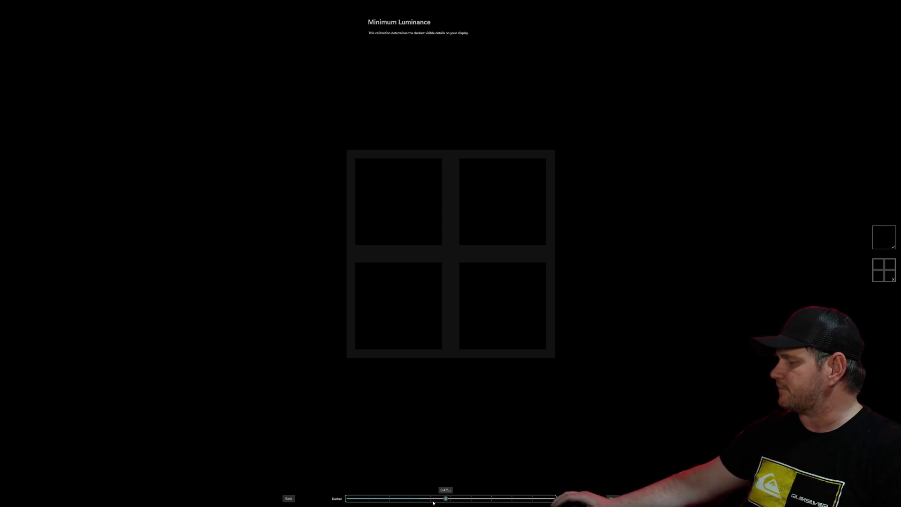
key("Left")
key("Left")
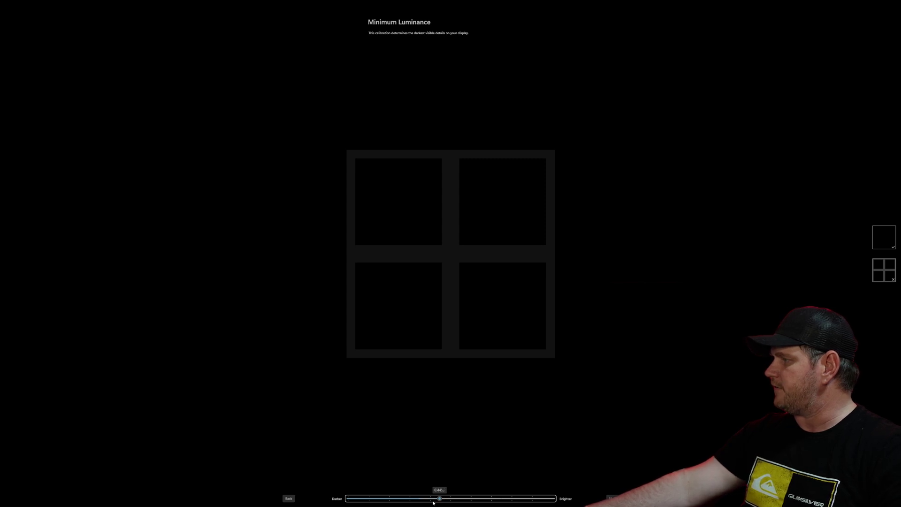
key("Left")
key("Left")
key("Left")
key("Left")
key("Left")
key("Left")
key("Left")
key("Left")
key("Left")
key("Left")
key("Left")
key("Left")
key("Left")
key("Left")
key("Left")
key("Left")
key("Left")
key("Left")
key("Left")
key("Left")
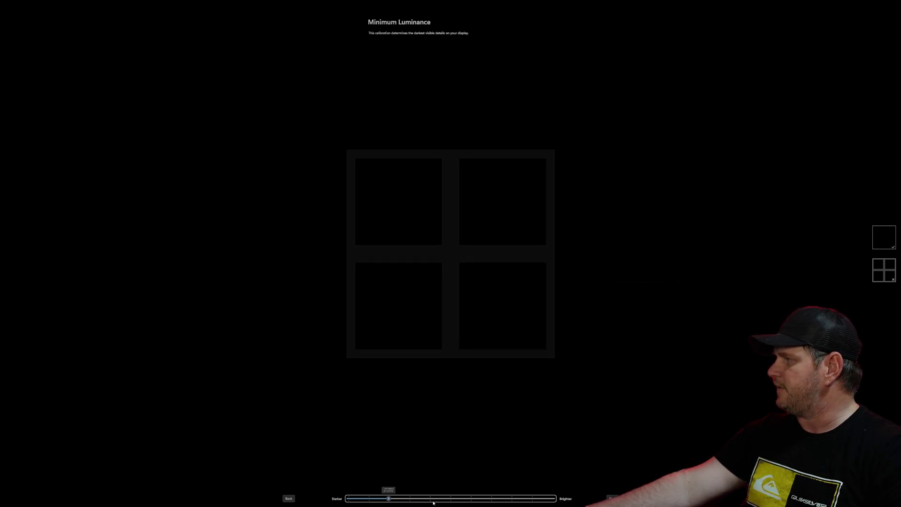
key("Left")
key("Left")
key("Left")
key("Left")
key("Left")
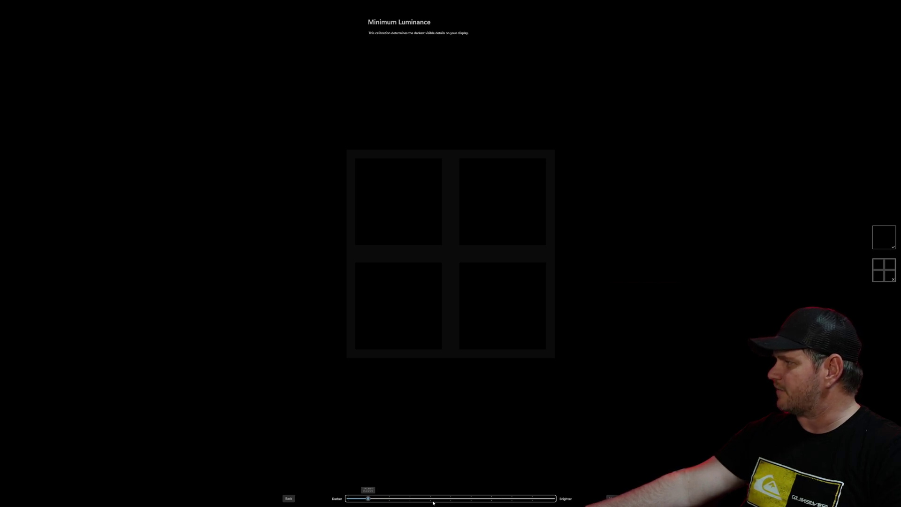
key("Left")
key("Left")
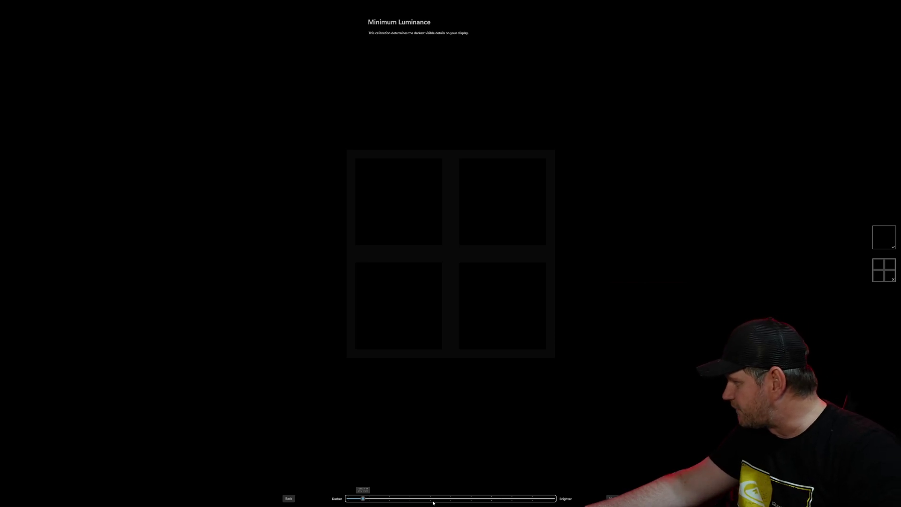
key("Left")
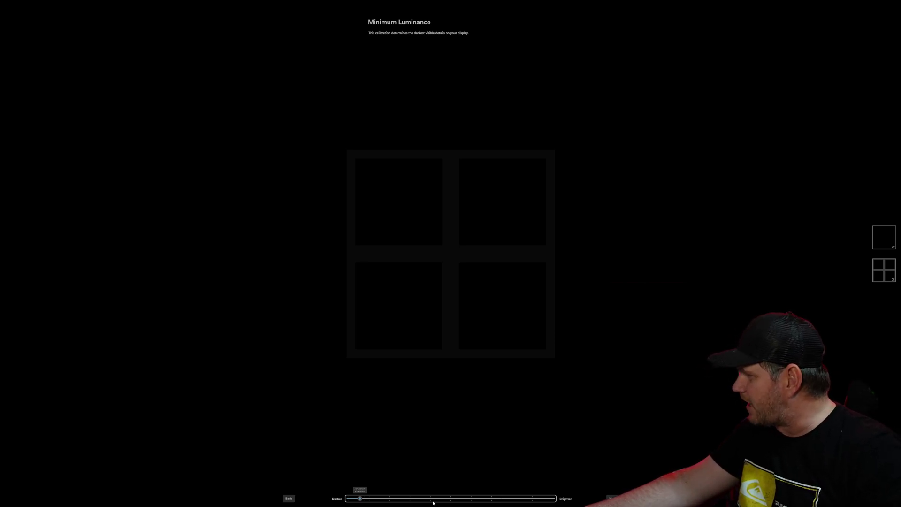
key("Left")
key("Left")
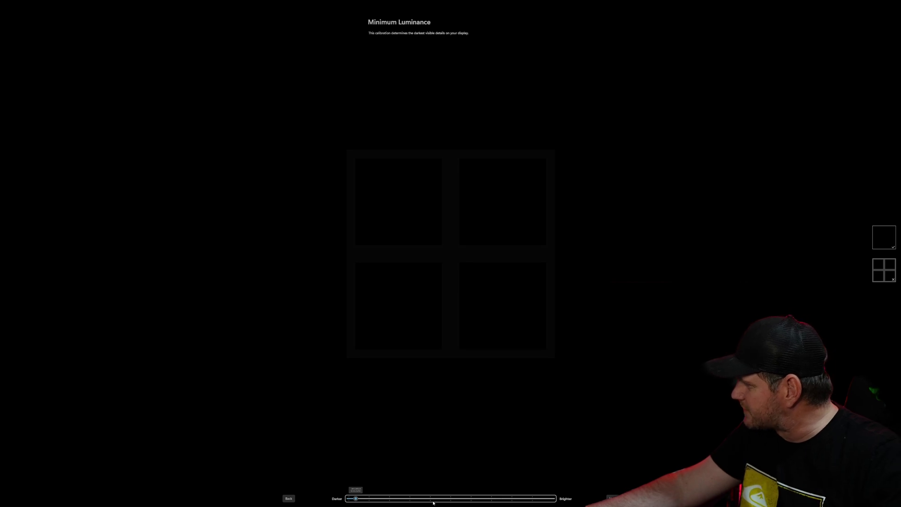
key("Left")
key("Left")
key("Left")
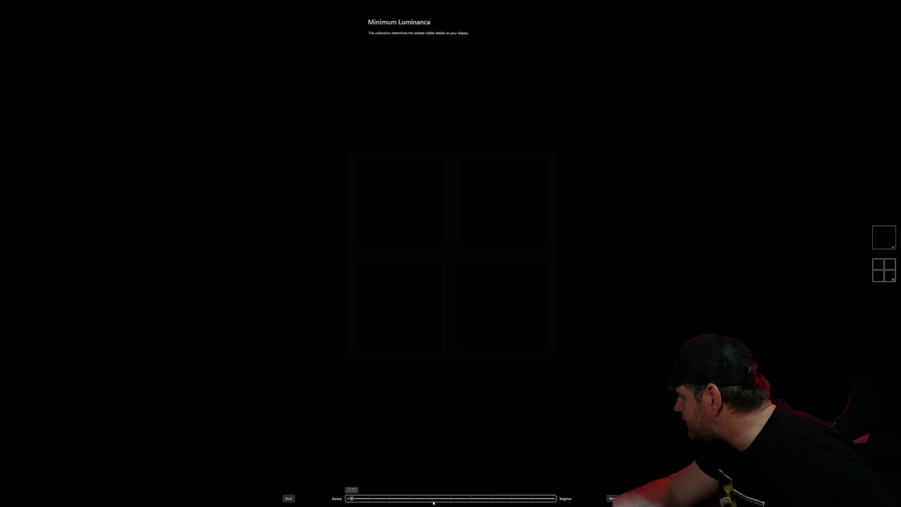
key("Left")
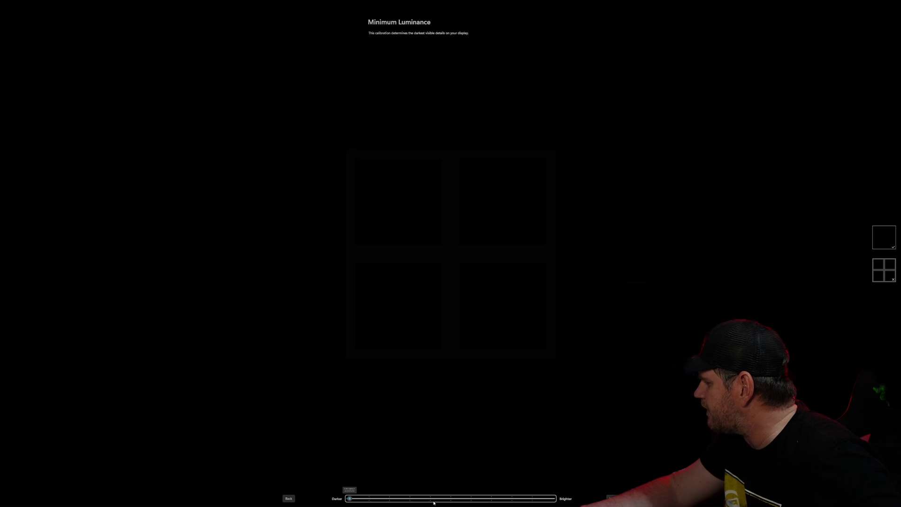
Fine-tune minimum luminance until the dark grid just vanishes, then accept it
key("Right")
key("Right")
key("Right")
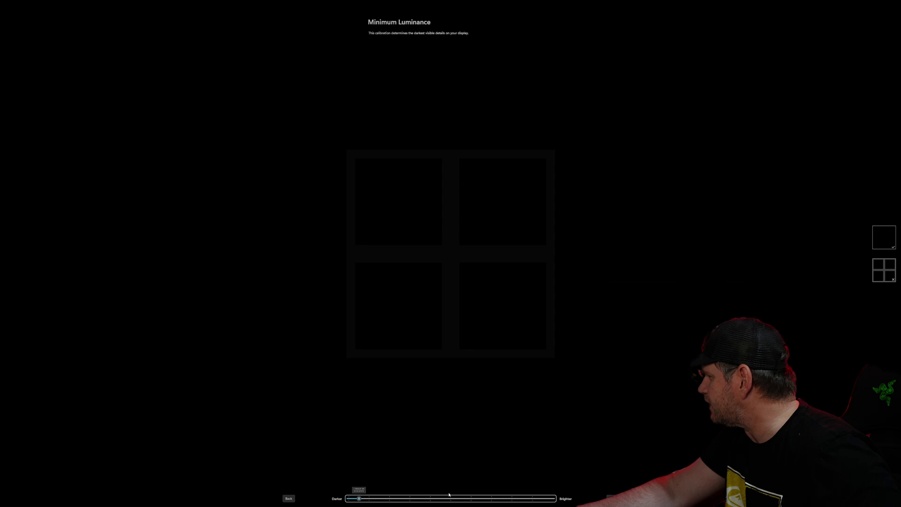
key("Right")
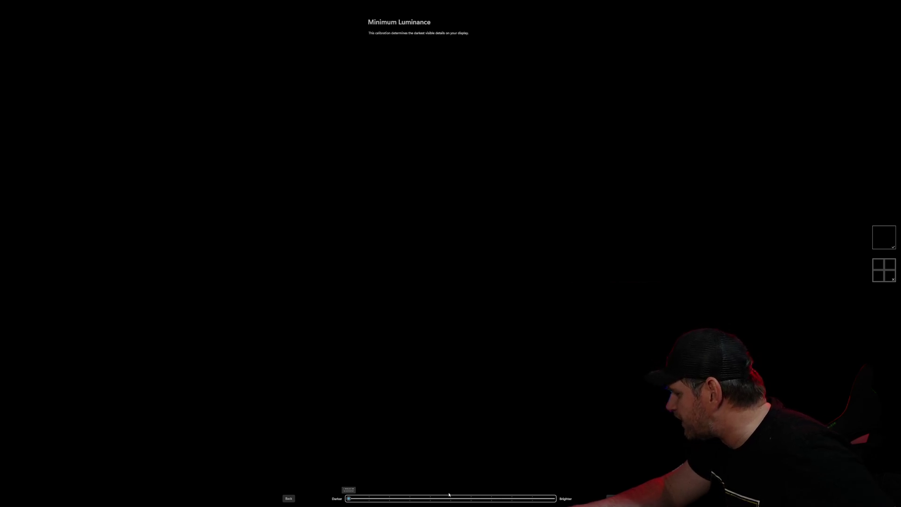
key("Right")
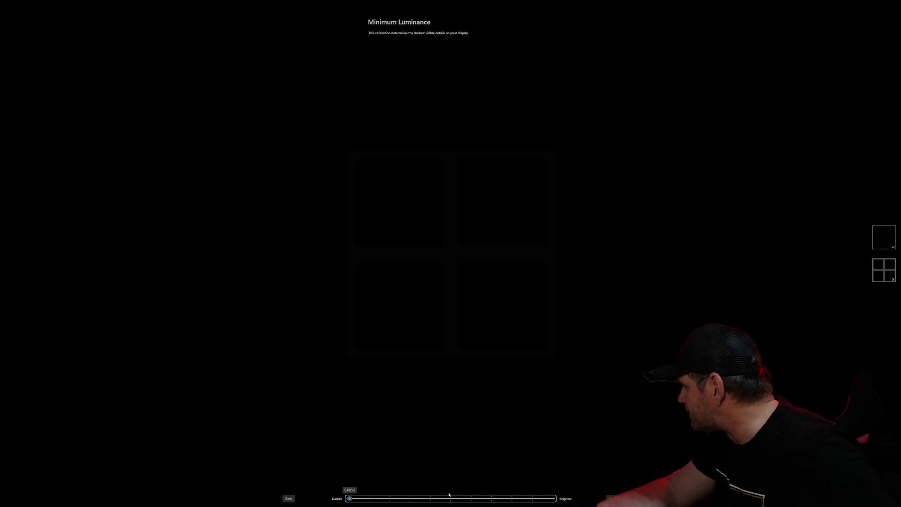
key("Left")
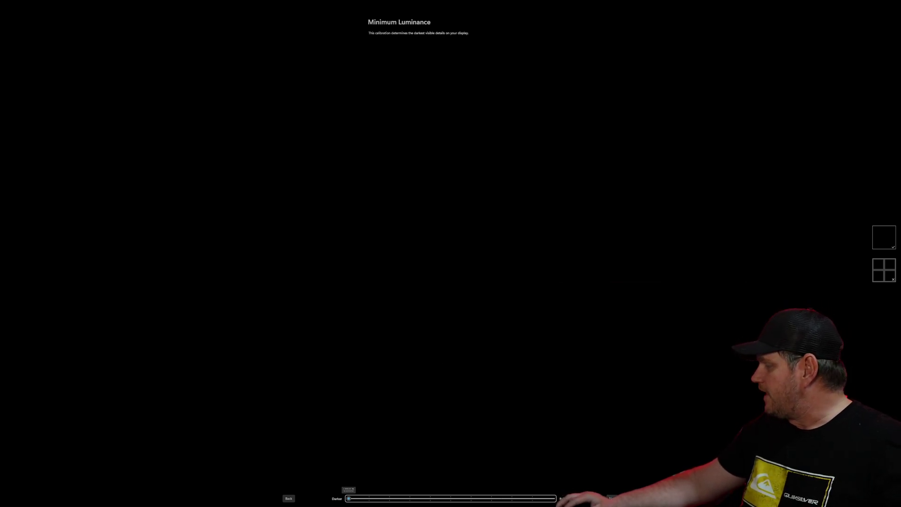
key("Return")
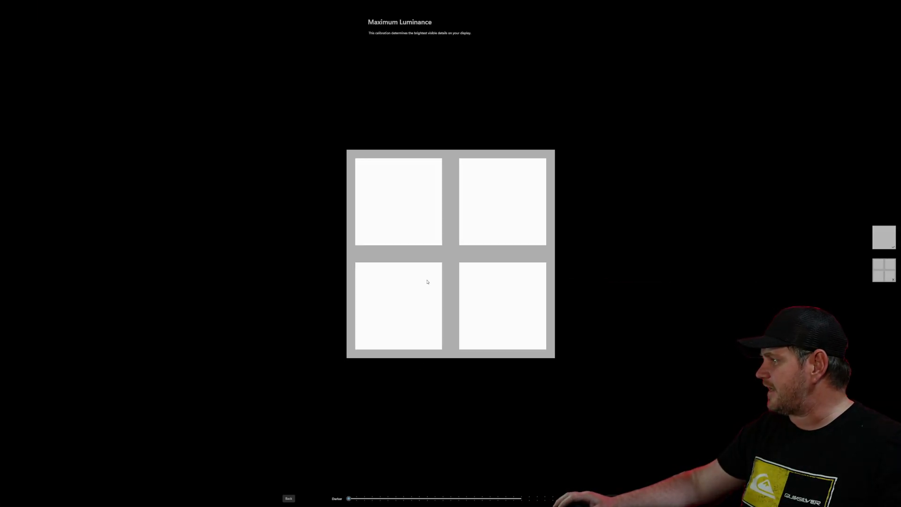
Raise maximum luminance from about 360 up to 700
left_click(354, 499)
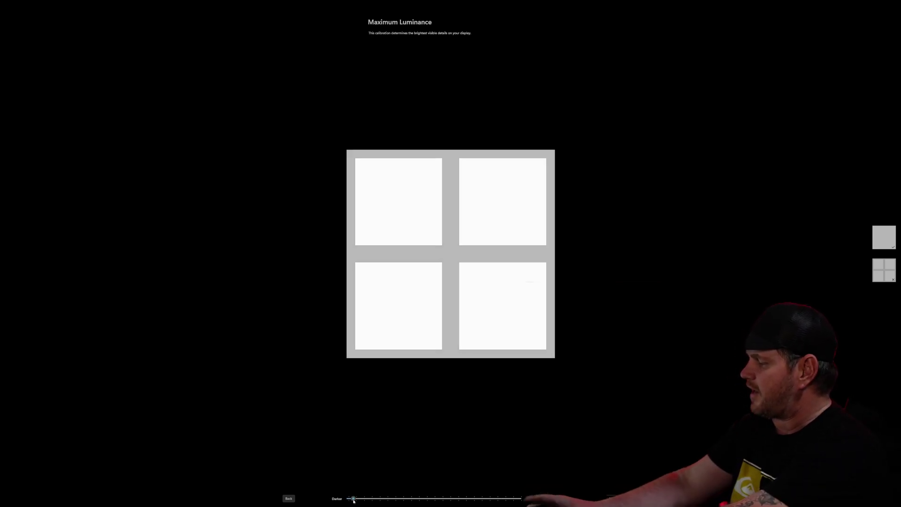
key("Right")
key("Right")
key("Right")
key("Right")
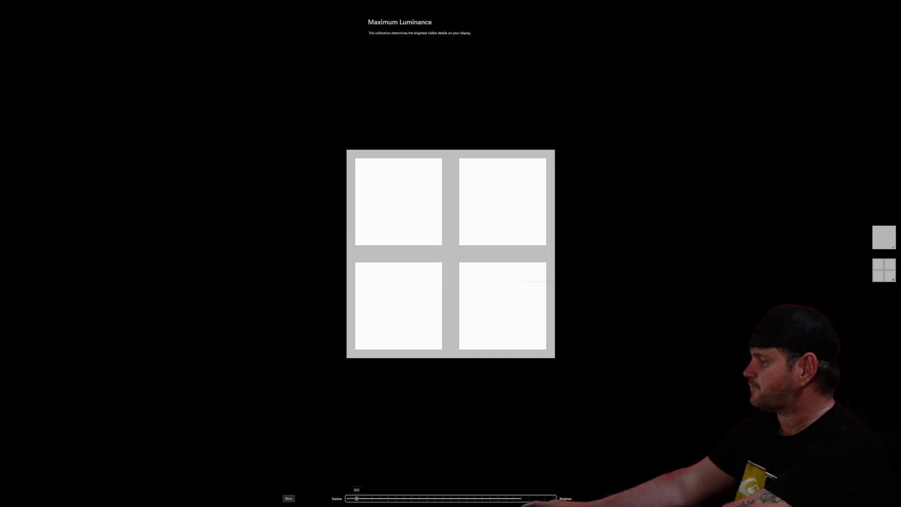
key("Right")
key("Right")
key("Right")
key("Right")
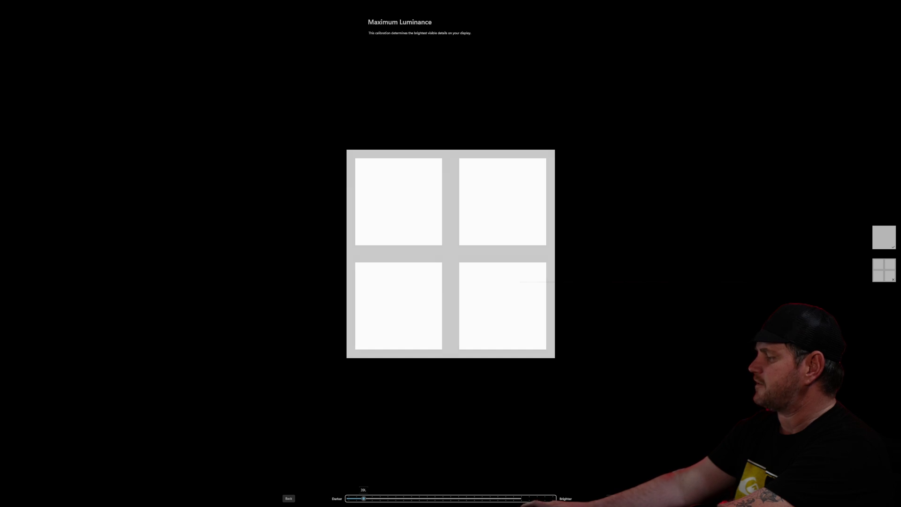
key("Right")
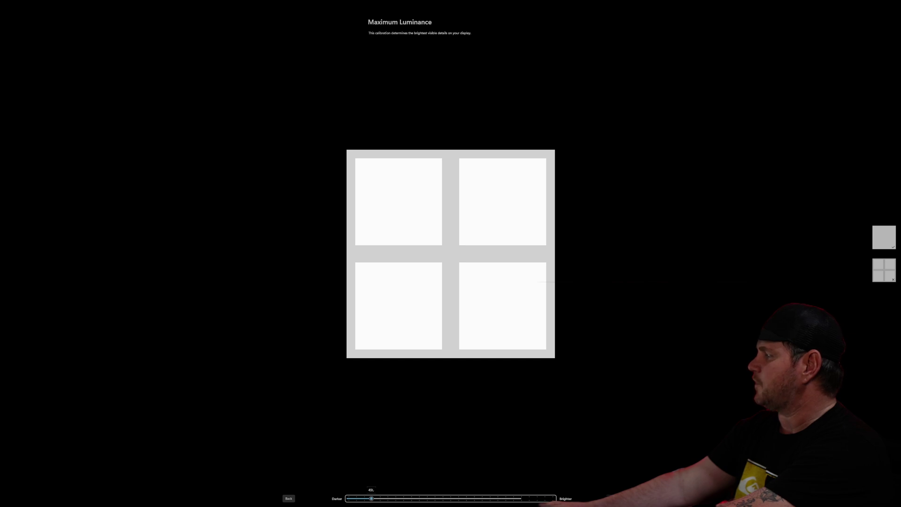
key("Right")
key("Right")
key("Right")
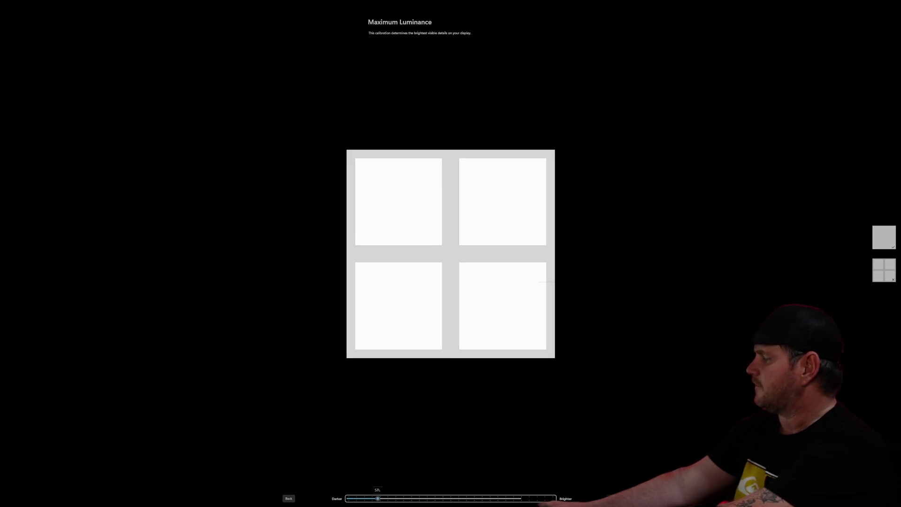
key("Right")
key("Right")
key("Right")
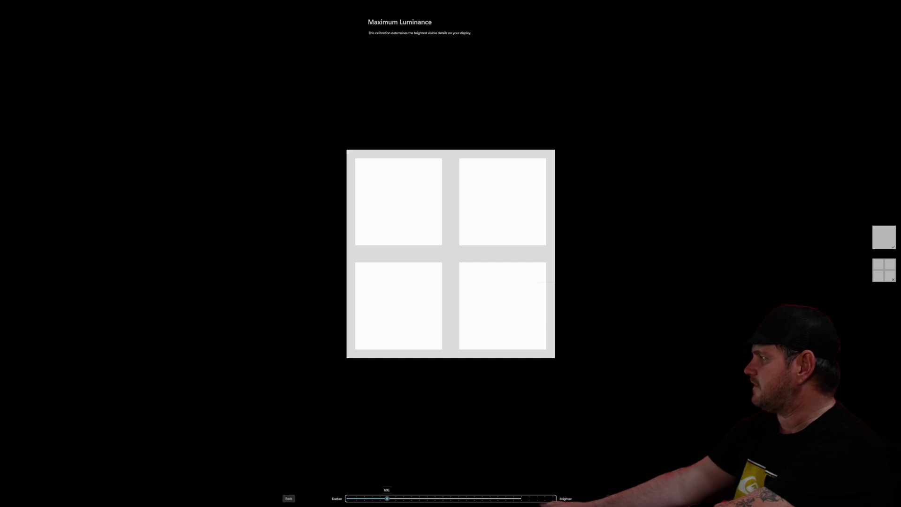
key("Right")
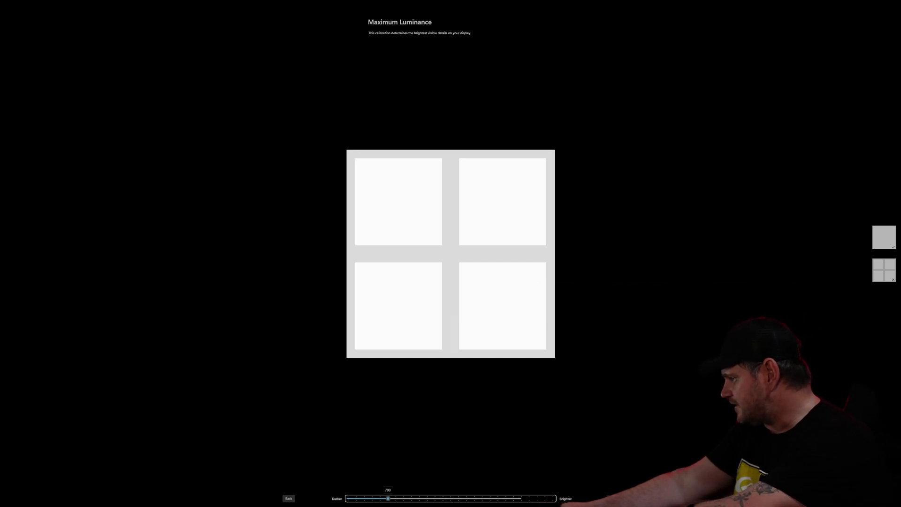
Keep raising maximum luminance past 780 to about 1250
key("Right")
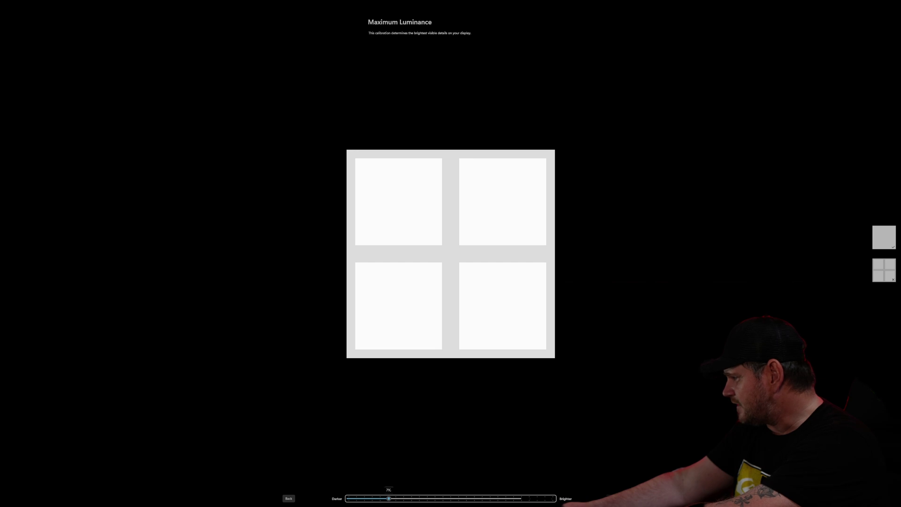
key("Right")
key("Right")
key("Right")
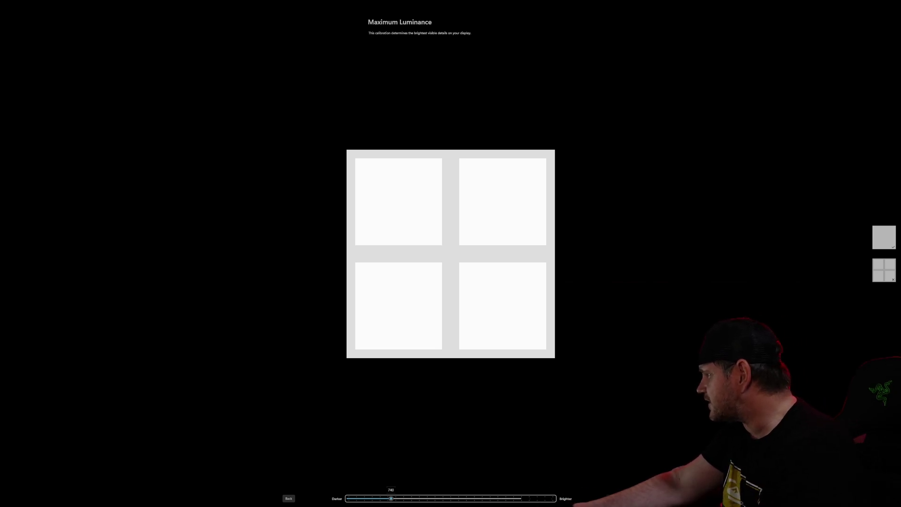
key("Right")
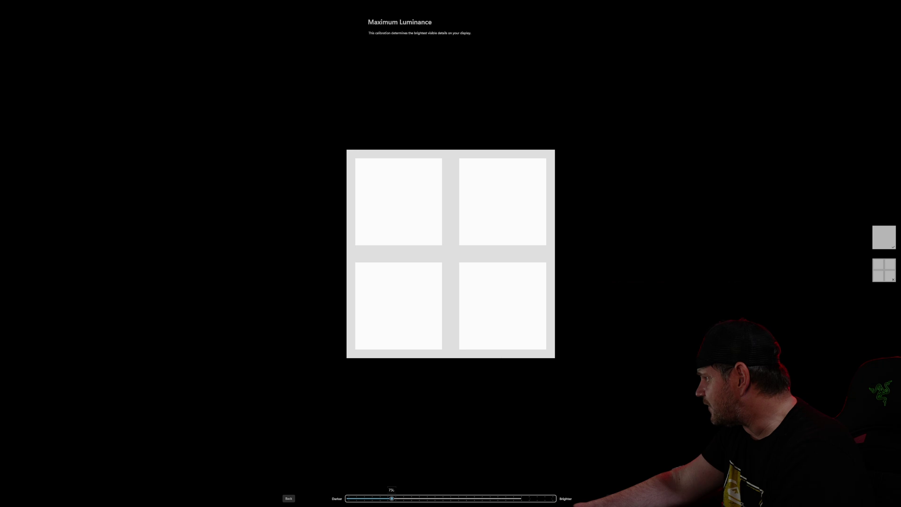
key("Right")
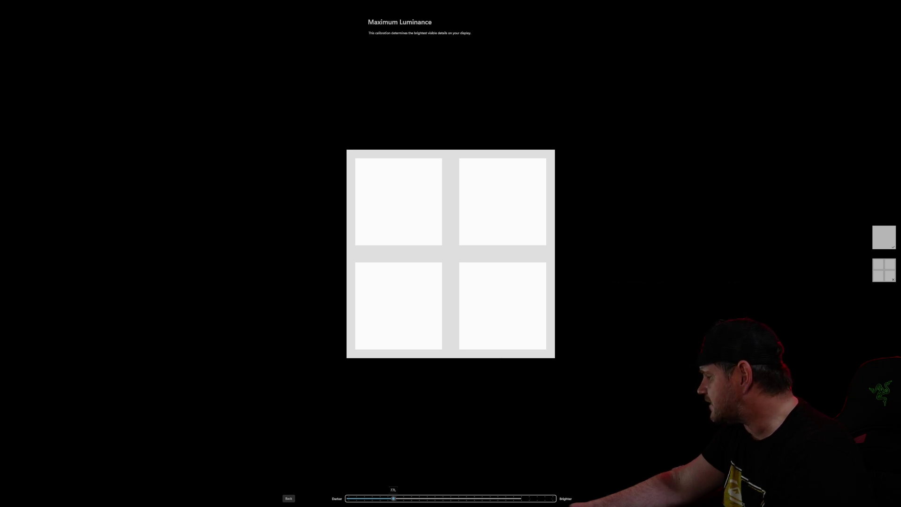
key("Right")
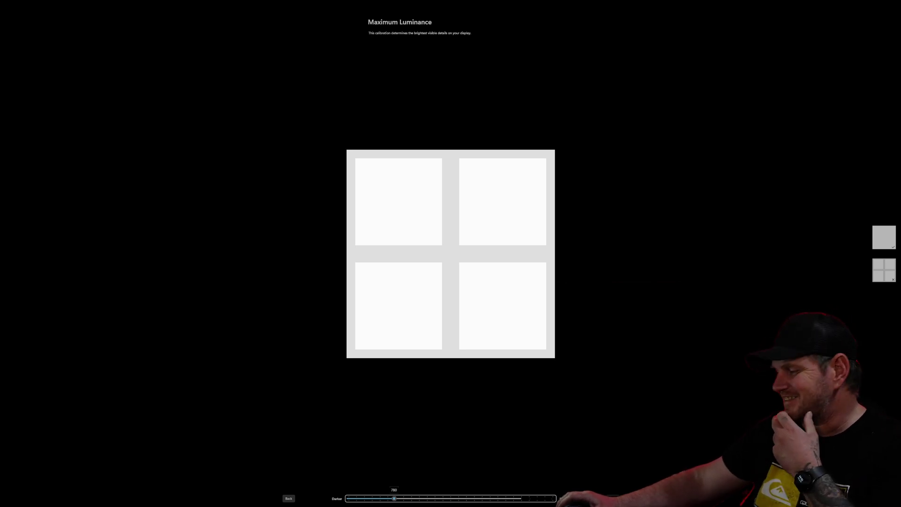
key("Right")
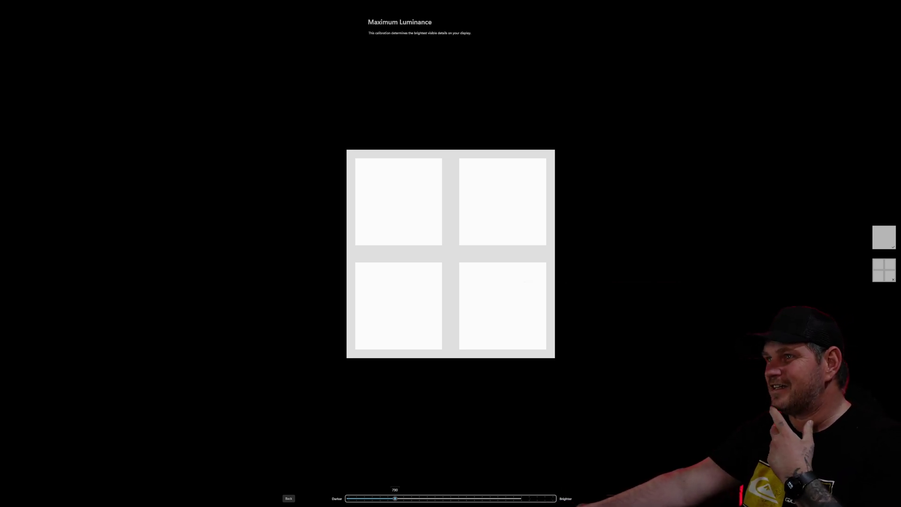
key("Right")
key("Right")
key("Right")
key("Right")
key("Right")
key("Right")
key("Right")
key("Right")
key("Right")
key("Right")
key("Right")
key("Right")
key("Right")
key("Right")
key("Right")
key("Right")
key("Right")
key("Right")
key("Right")
key("Right")
key("Right")
key("Right")
key("Right")
key("Right")
key("Right")
key("Right")
key("Right")
key("Right")
key("Right")
key("Right")
key("Right")
key("Right")
key("Right")
key("Right")
key("Right")
key("Right")
key("Right")
key("Right")
key("Right")
key("Right")
key("Right")
key("Right")
key("Right")
key("Right")
key("Right")
key("Right")
key("Right")
key("Right")
key("Right")
key("Right")
key("Right")
key("Right")
key("Right")
key("Right")
key("Right")
key("Right")
key("Right")
key("Right")
key("Right")
key("Right")
key("Right")
key("Right")
key("Right")
key("Right")
key("Right")
key("Right")
key("Right")
key("Right")
key("Right")
key("Right")
key("Right")
key("Right")
key("Right")
key("Right")
key("Right")
key("Right")
key("Right")
key("Right")
key("Right")
key("Right")
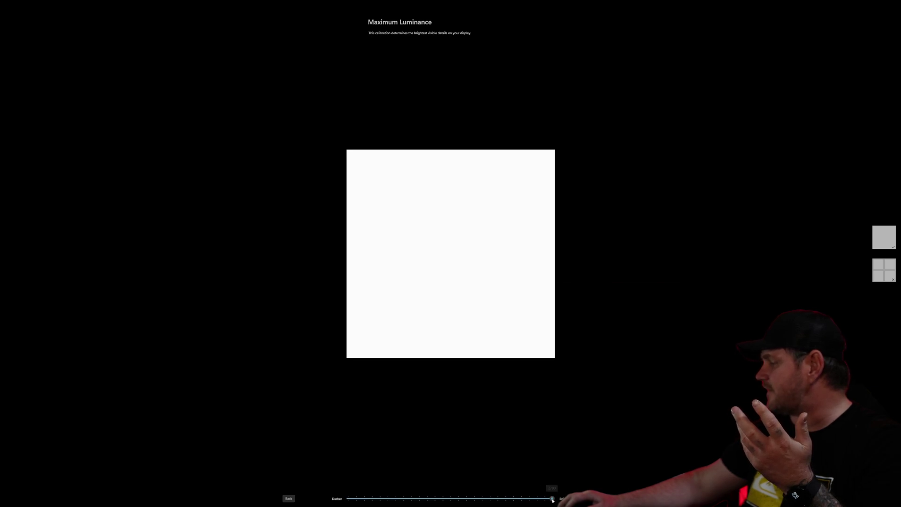
Push maximum luminance to the top, then bring it back down and settle at 780
left_click_drag(553, 500, 555, 500)
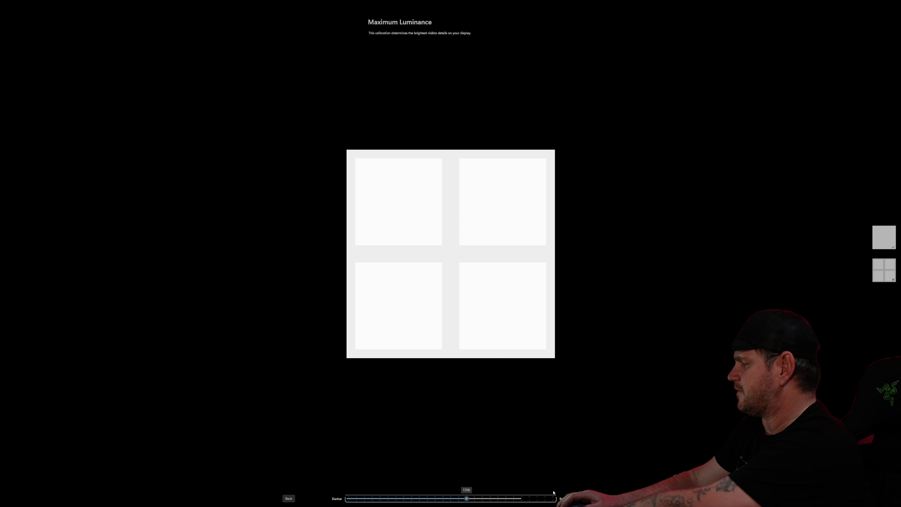
key("Left")
key("Left")
key("Left")
key("Left")
key("Left")
key("Left")
key("Left")
key("Left")
key("Left")
key("Left")
key("Left")
key("Left")
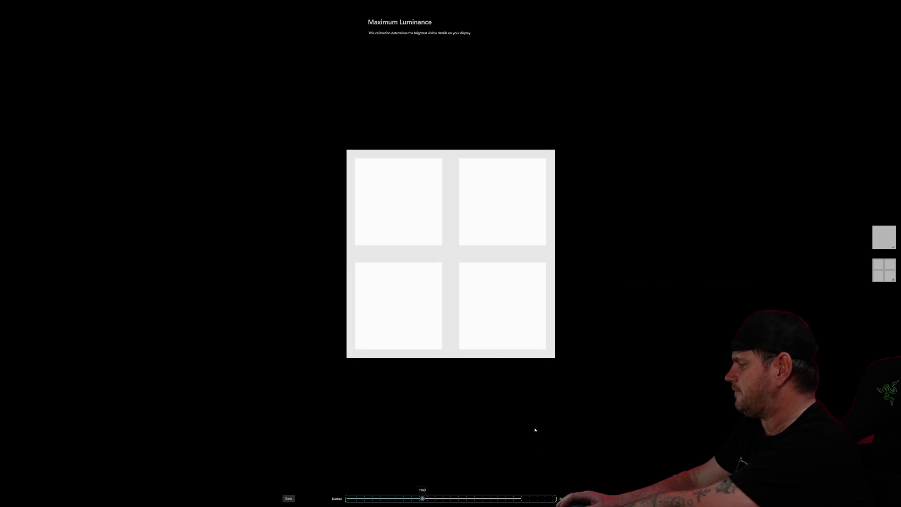
key("Left")
key("Left")
key("Left")
key("Left")
key("Left")
key("Left")
key("Left")
key("Left")
key("Left")
key("Left")
key("Left")
key("Left")
key("Left")
key("Left")
key("Left")
key("Left")
key("Left")
key("Left")
key("Left")
key("Left")
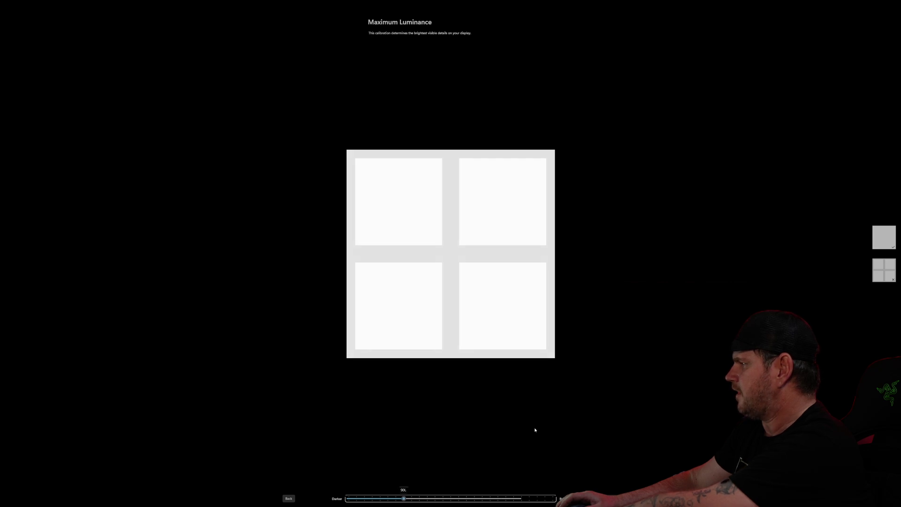
key("Left")
key("Left")
key("Left")
key("Left")
key("Left")
key("Left")
key("Left")
key("Left")
key("Left")
key("Left")
key("Left")
key("Left")
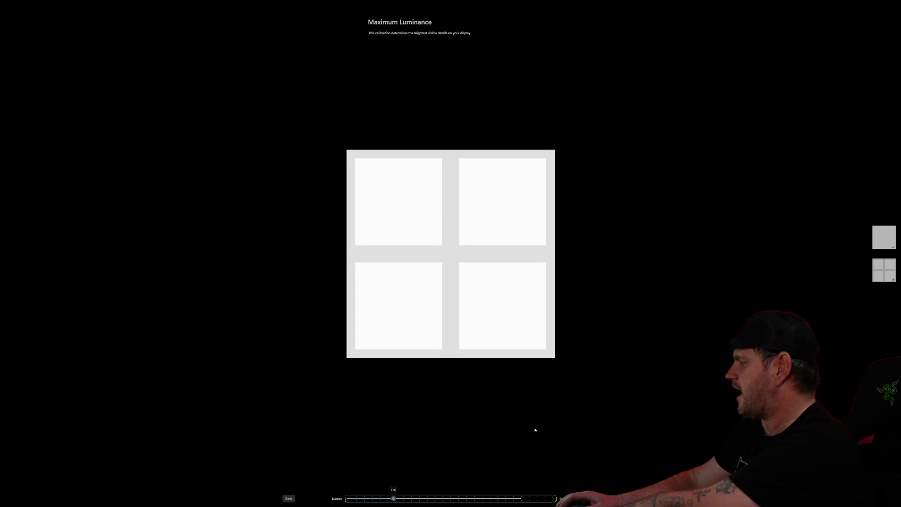
key("Left")
key("Left")
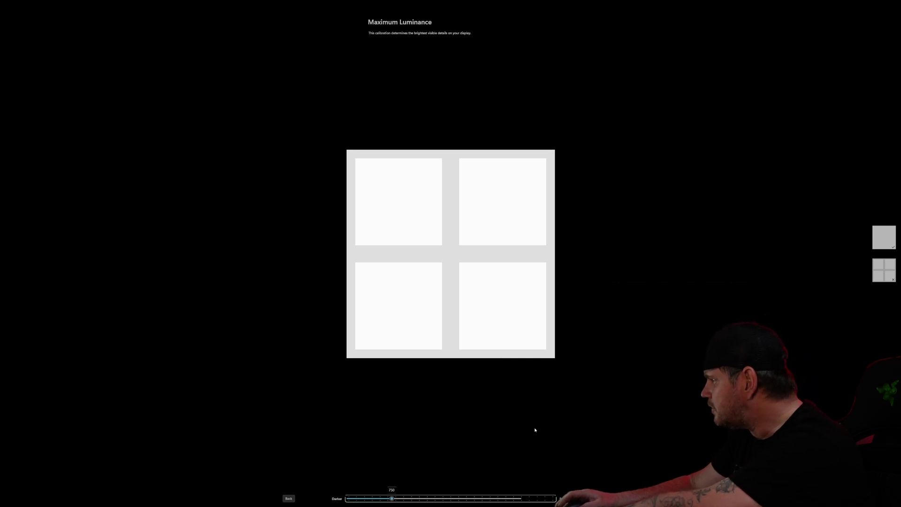
key("Left")
key("Left")
key("Left")
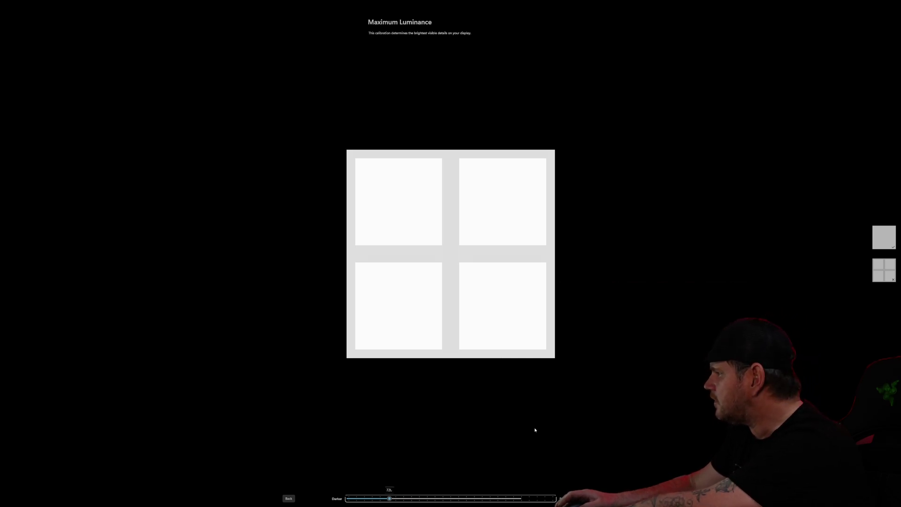
key("Left")
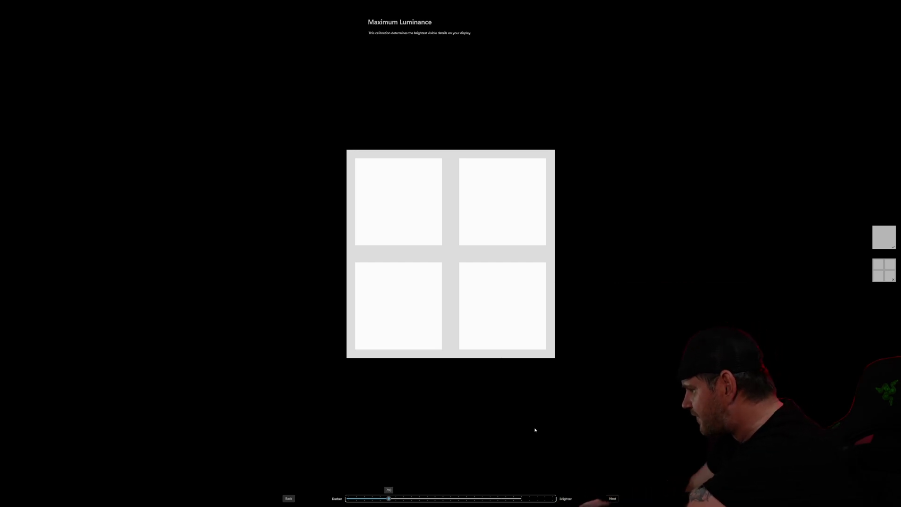
key("Right")
key("Right")
key("Right")
key("Right")
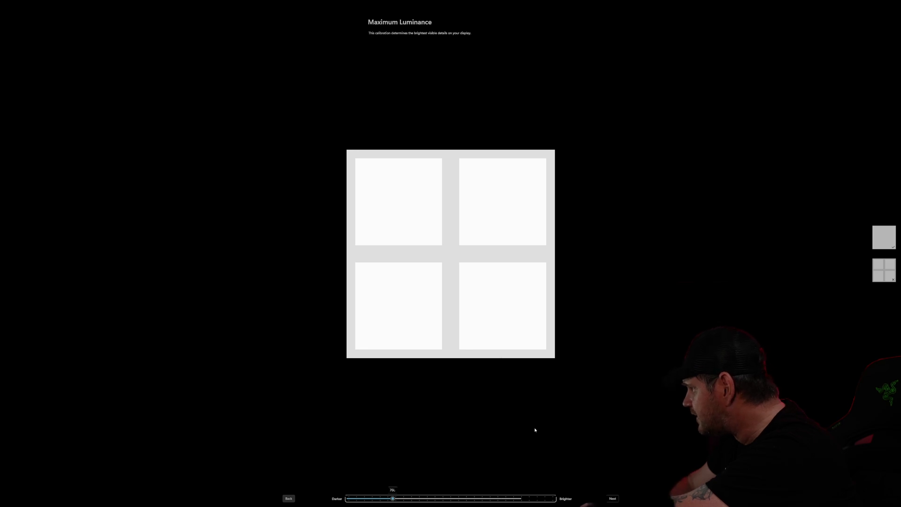
key("Right")
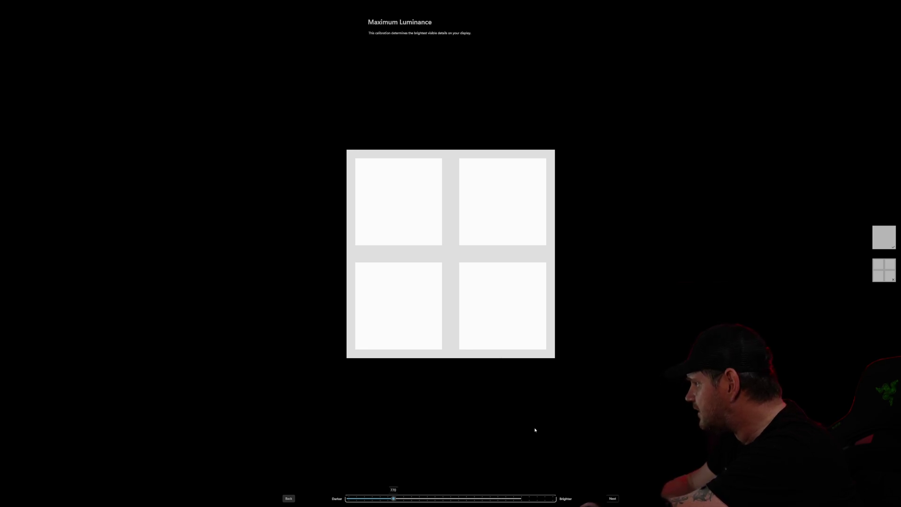
key("Right")
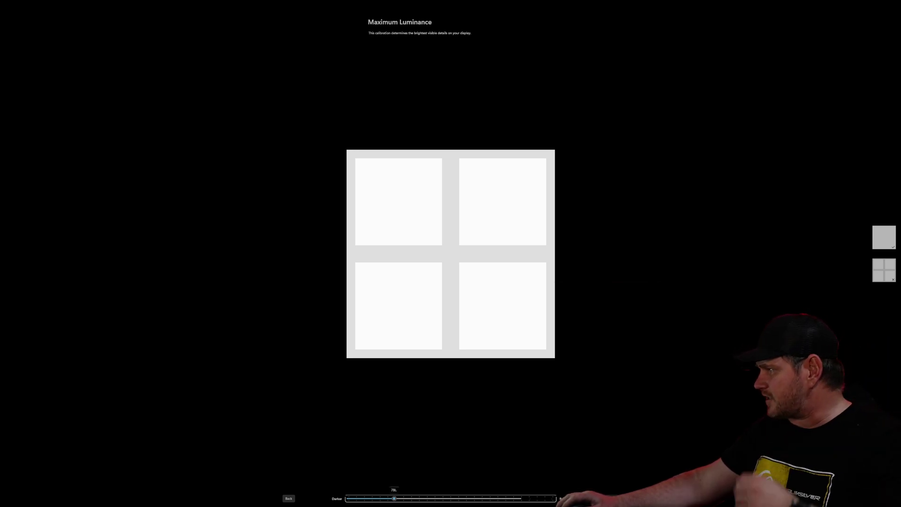
Move to the full frame luminance test and raise it from 430 to 780
left_click(612, 499)
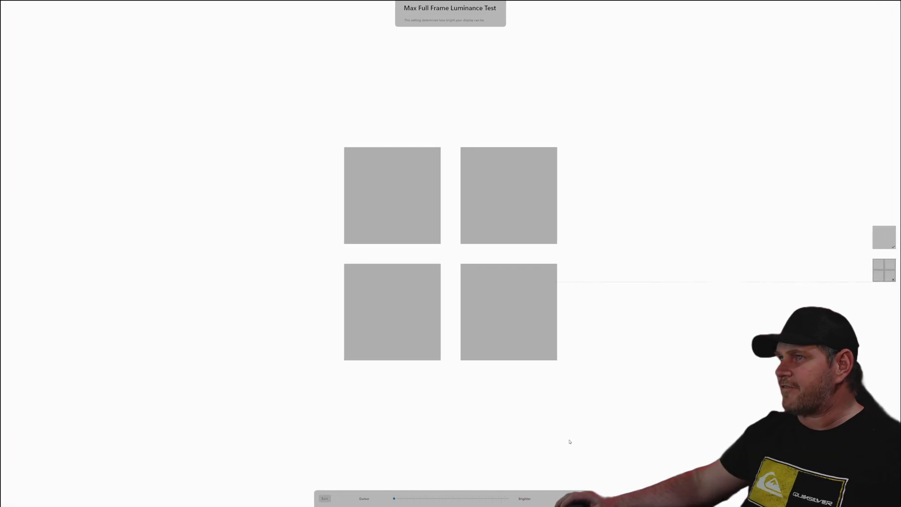
left_click_drag(394, 498, 398, 499)
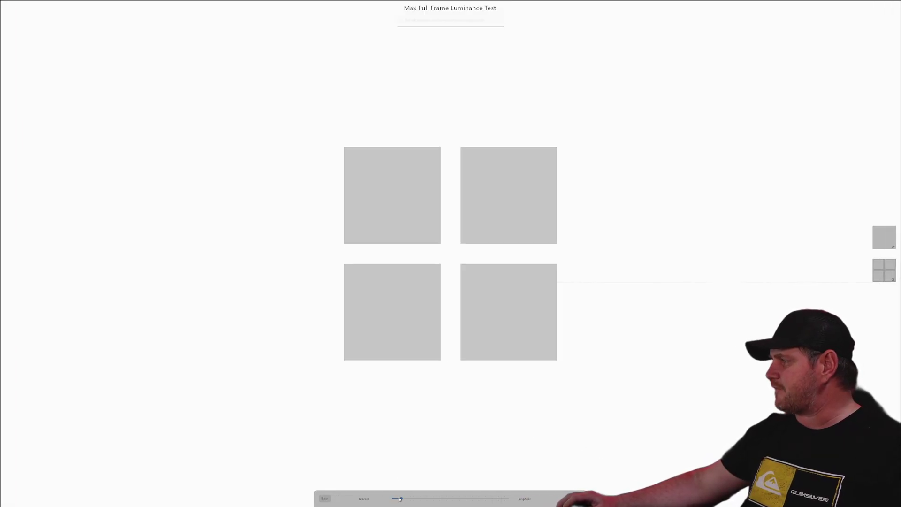
mouse_move(400, 506)
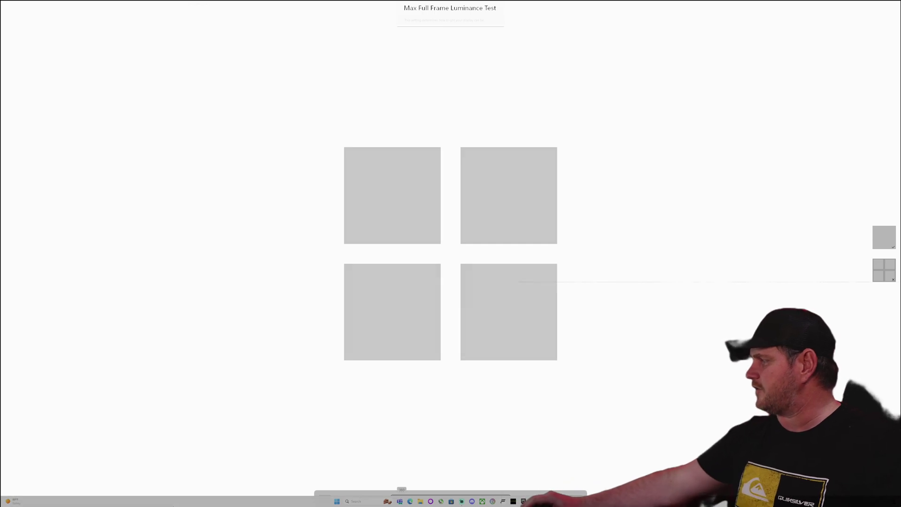
key("Right")
key("Right")
key("Right")
key("Right")
key("Right")
key("Right")
key("Right")
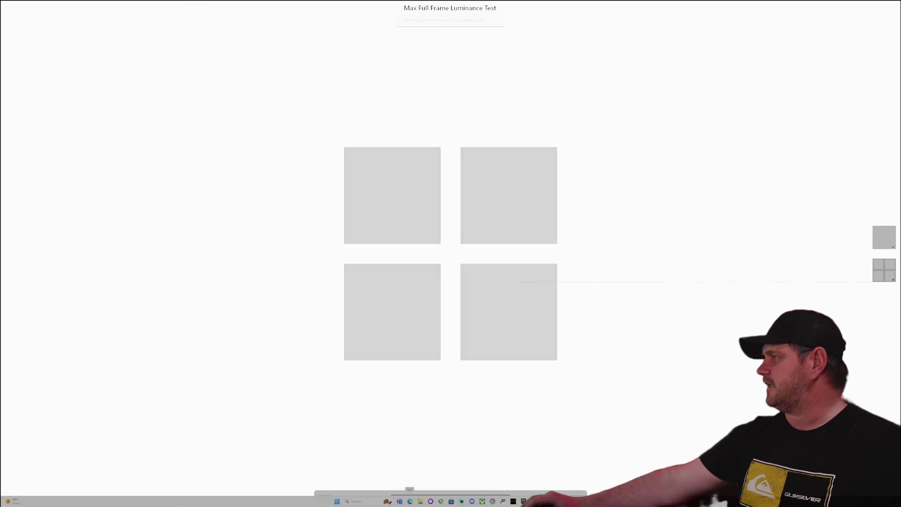
key("Right")
key("Right")
key("Right")
key("Right")
key("Right")
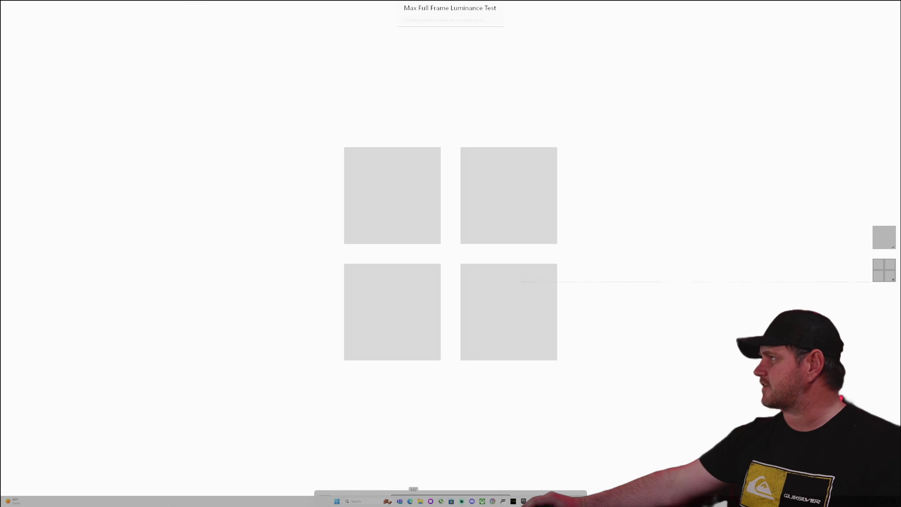
key("Right")
key("Right")
key("Right")
key("Right")
key("Right")
key("Right")
key("Right")
key("Right")
key("Right")
key("Right")
key("Right")
key("Right")
key("Right")
key("Right")
key("Right")
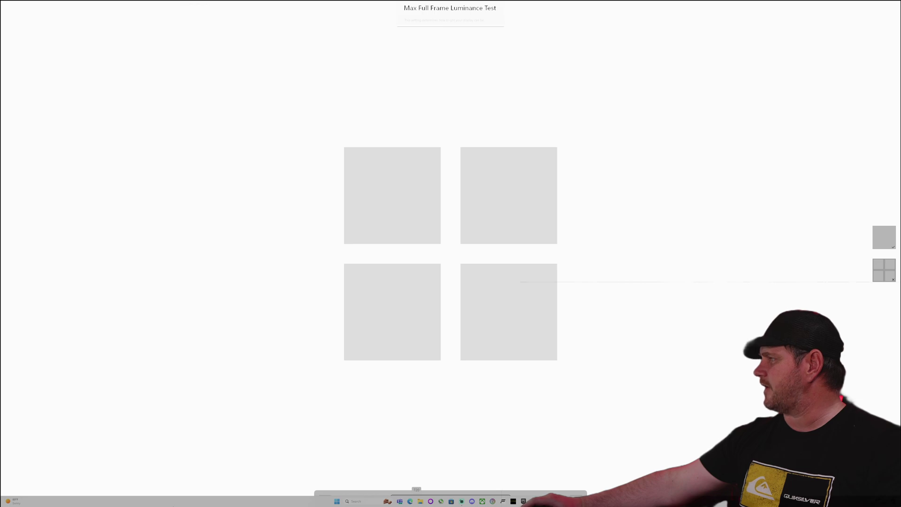
key("Right")
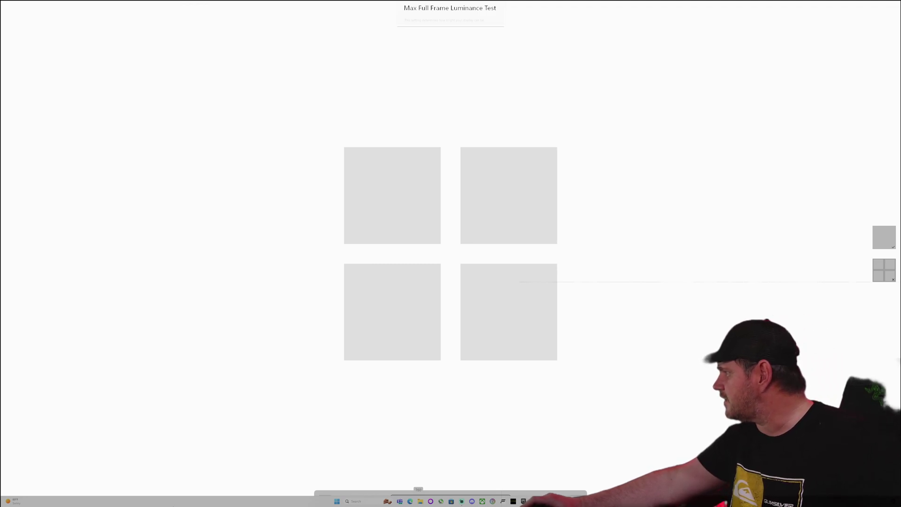
key("Right")
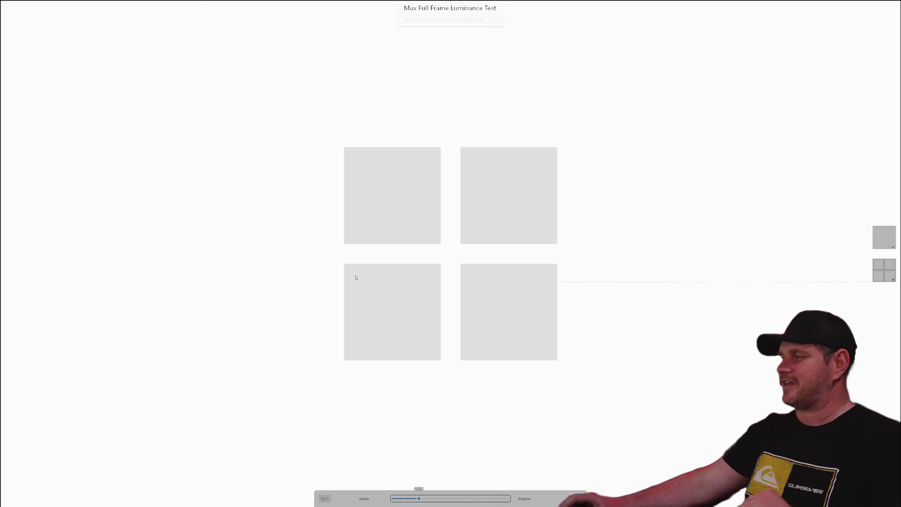
key("Right")
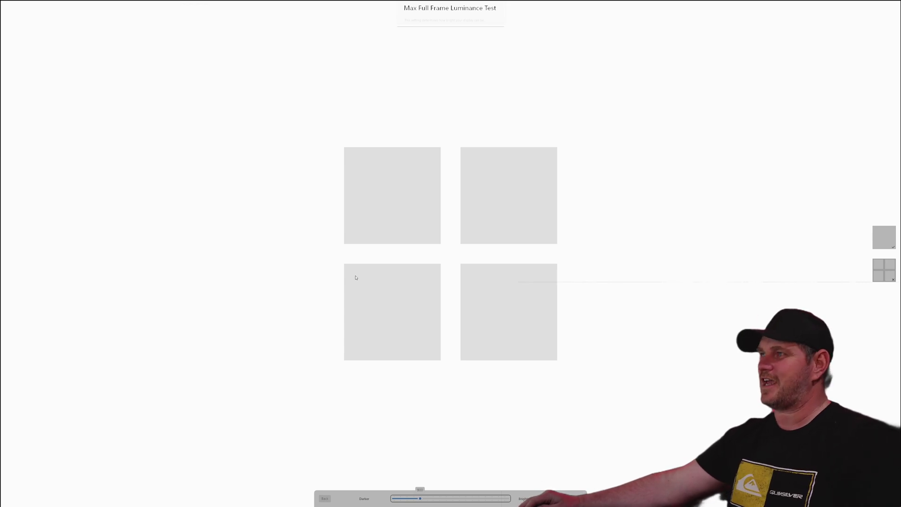
Push full frame luminance up to about 2540 until the squares nearly disappear
key("Right")
key("Right")
key("Right")
key("Right")
key("Right")
key("Right")
key("Right")
key("Right")
key("Right")
key("Right")
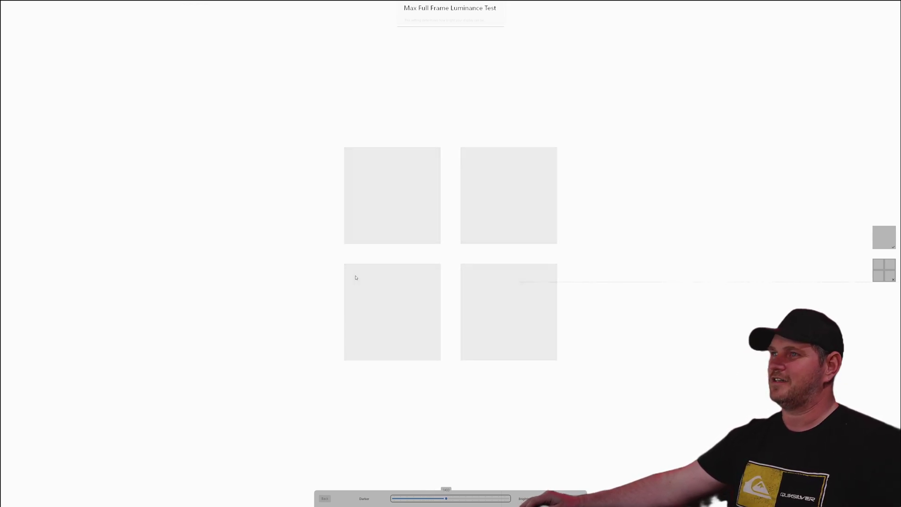
key("Right")
key("Right")
key("Right")
key("Right")
key("Right")
key("Right")
key("Right")
key("Right")
key("Right")
key("Right")
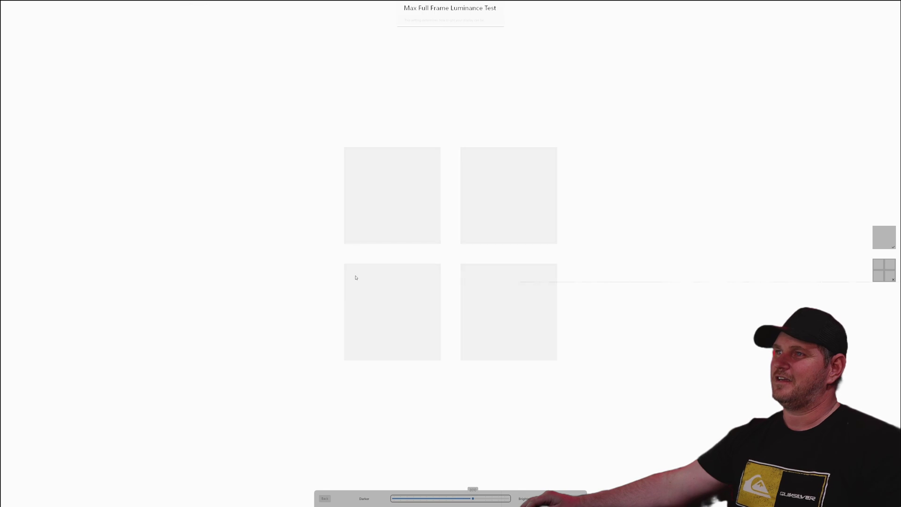
key("Right")
key("Right")
key("Right")
key("Right")
key("Right")
key("Right")
key("Right")
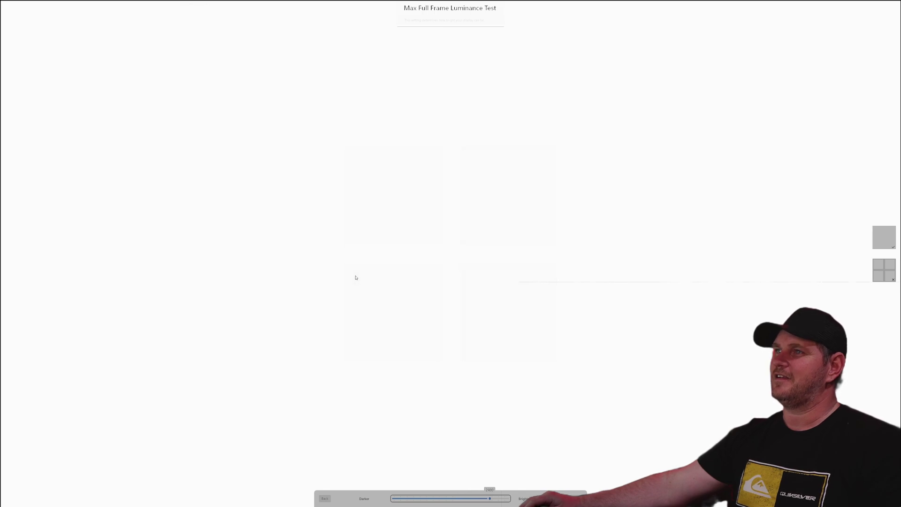
key("Right")
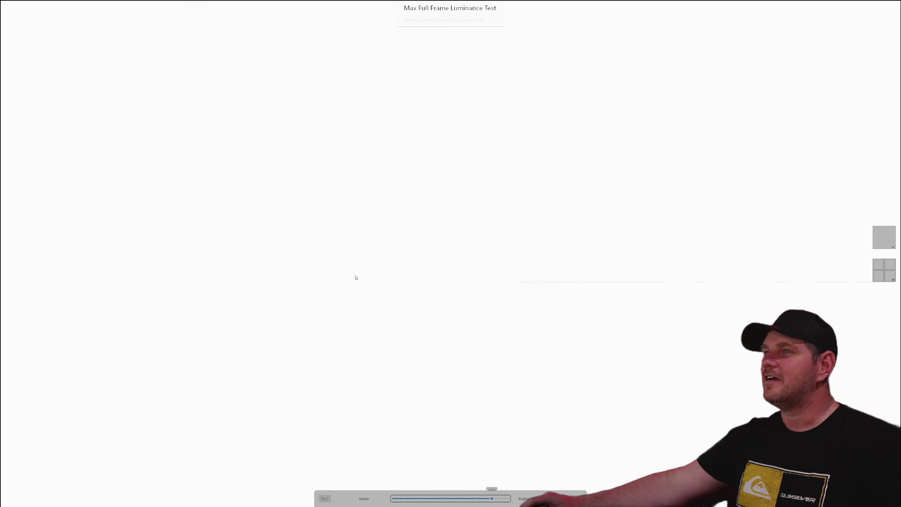
key("Right")
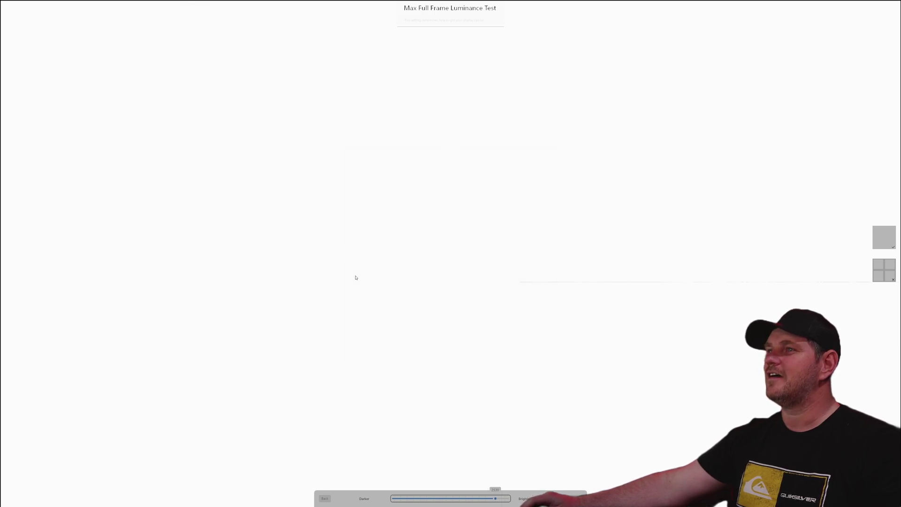
key("Right")
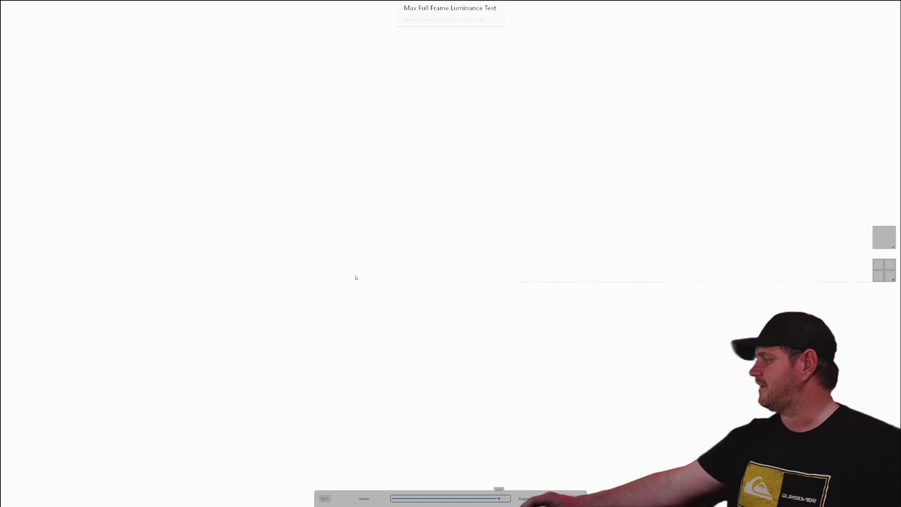
key("Right")
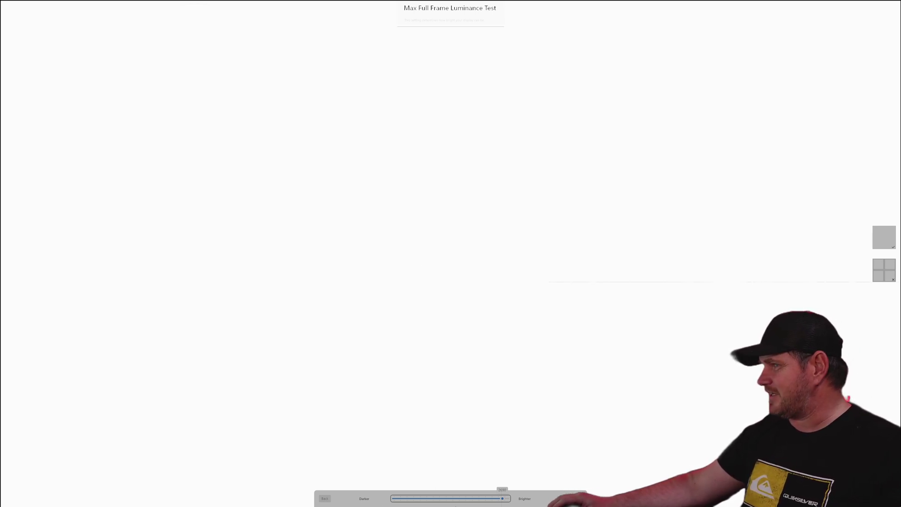
Drop full frame luminance back so the squares reappear and set it to 780
mouse_move(303, 506)
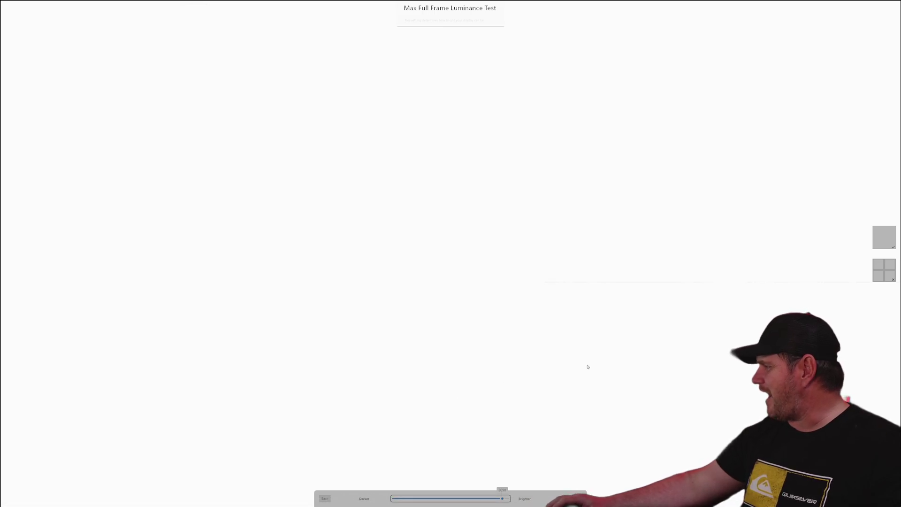
left_click(419, 499)
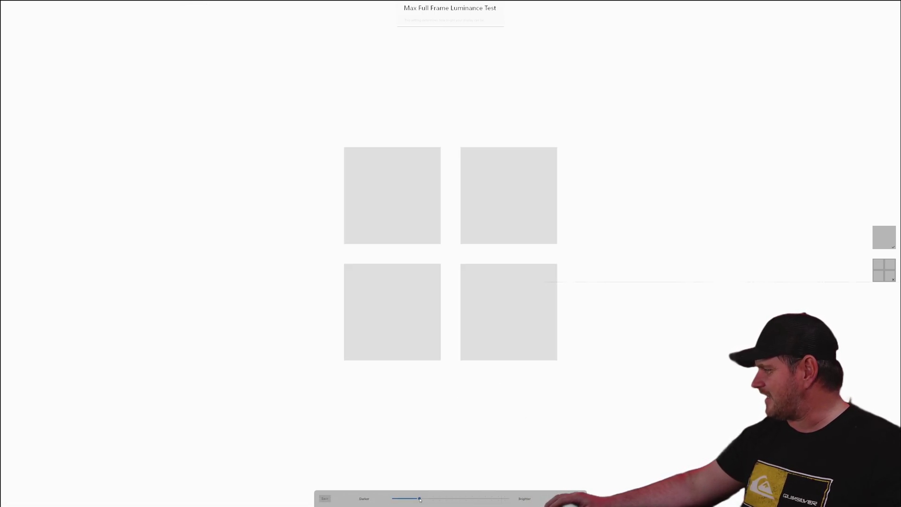
mouse_move(420, 499)
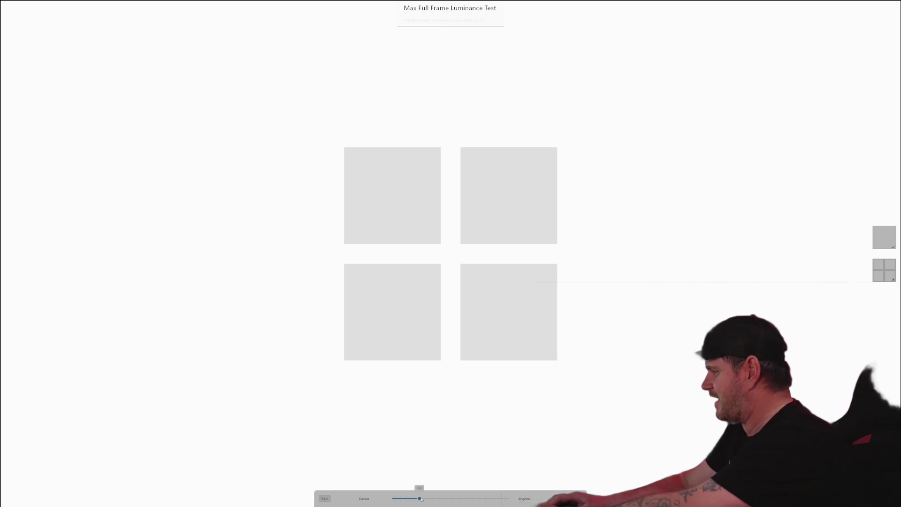
key("Left")
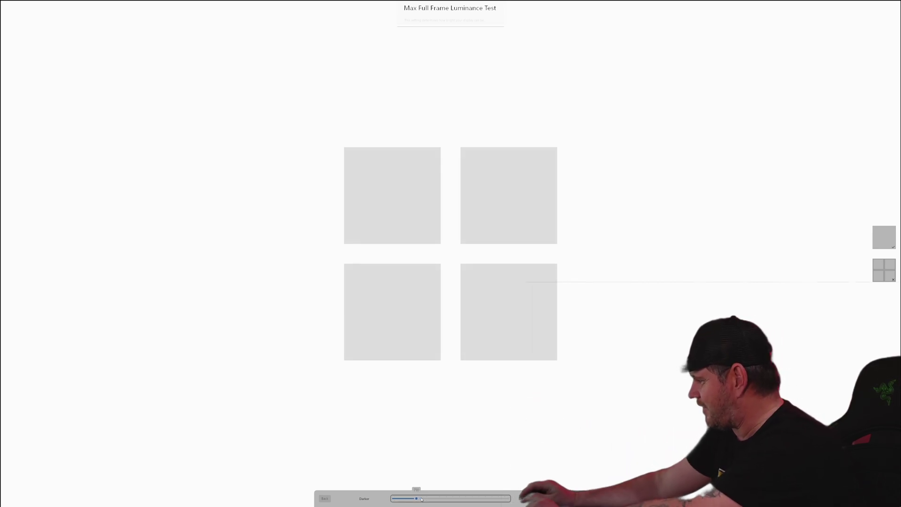
key("Right")
key("Right")
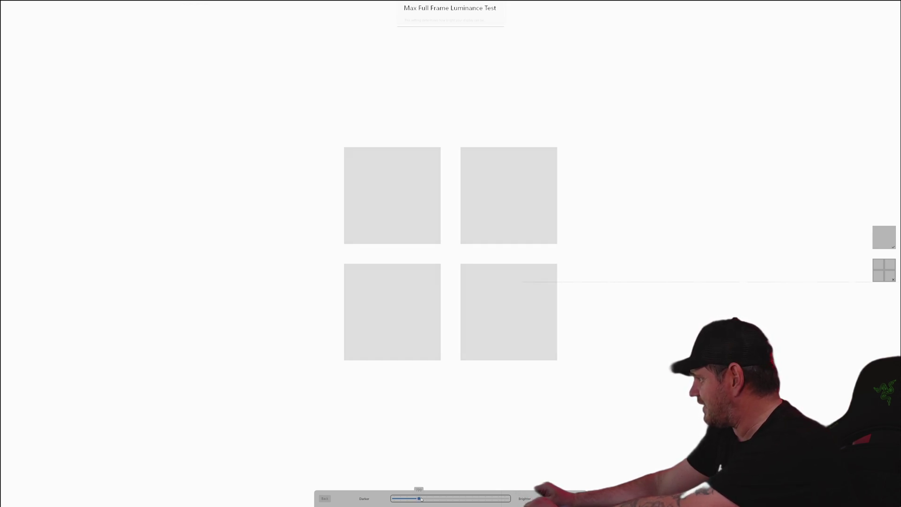
key("Right")
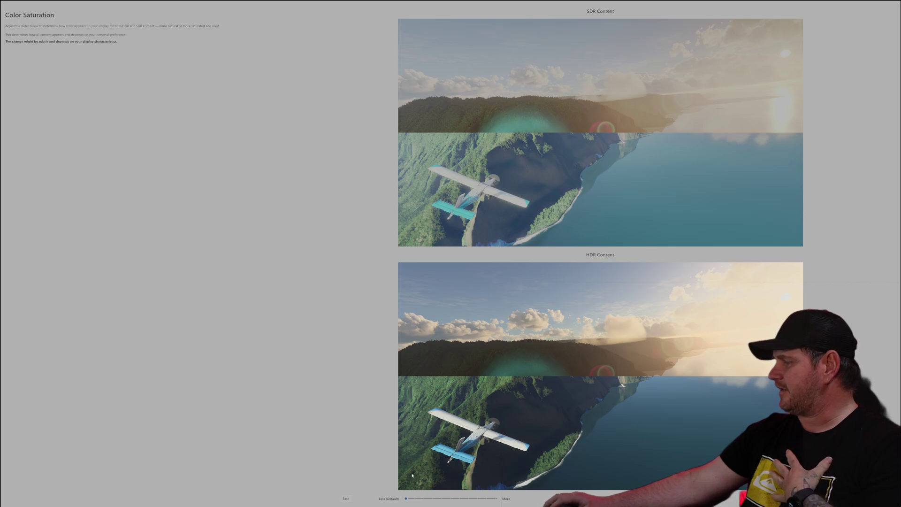
Raise colour saturation stepwise toward its maximum
left_click(445, 499)
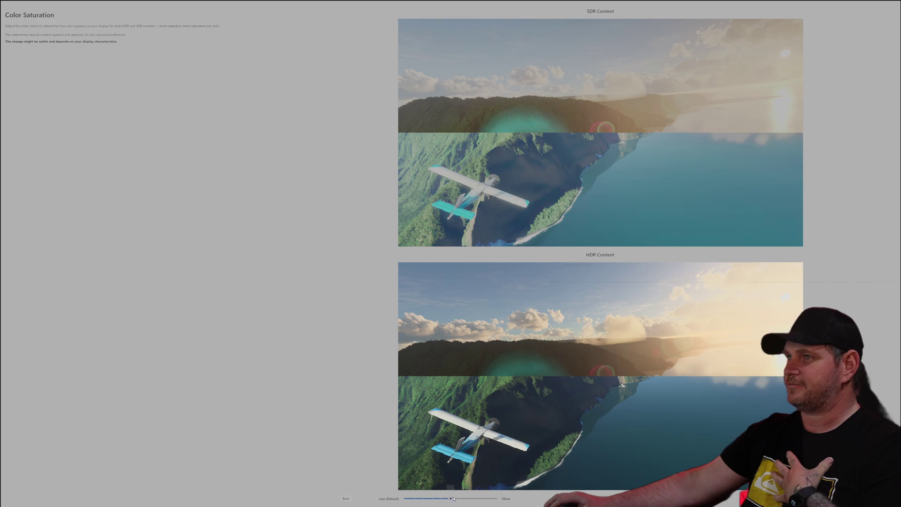
left_click(463, 499)
left_click(487, 499)
left_click(497, 499)
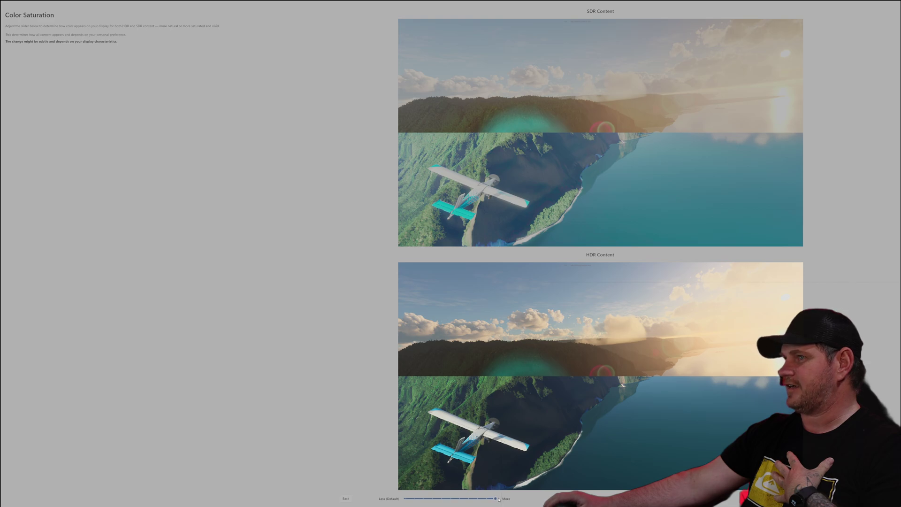
left_click(499, 498)
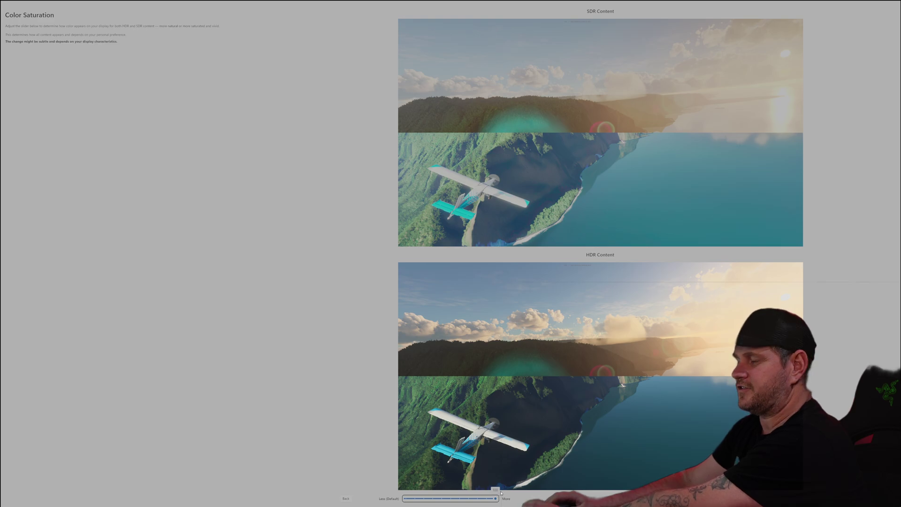
Fine-tune saturation to a moderate level and continue to Review and save
scroll(498, 498, "down", 10)
scroll(500, 488, "down", 15)
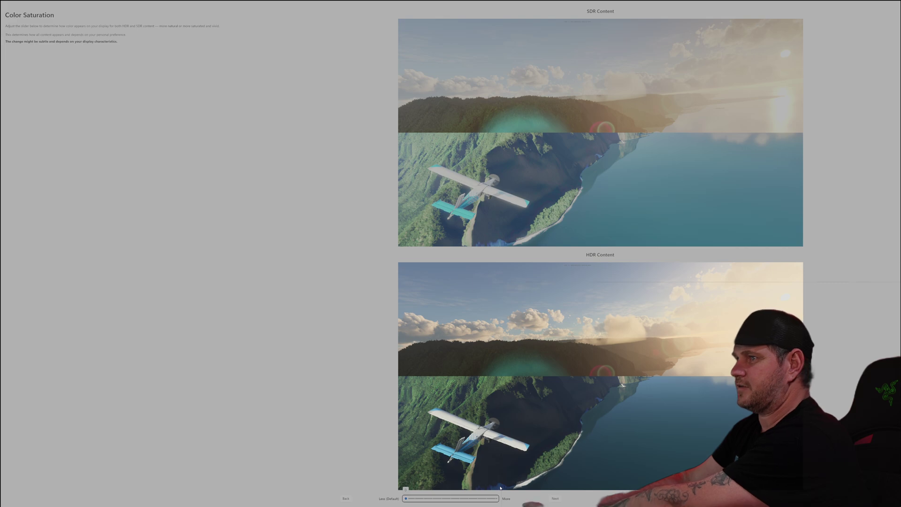
scroll(500, 488, "up", 5)
scroll(501, 488, "up", 20)
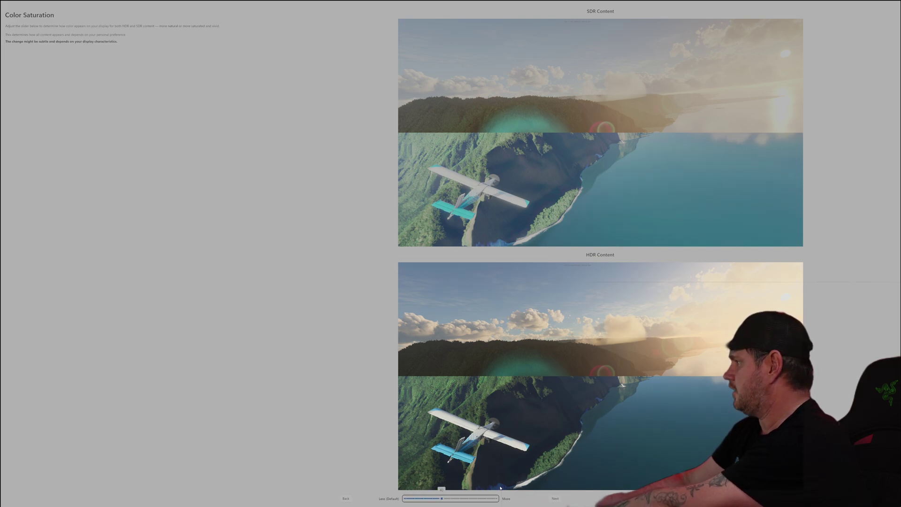
scroll(500, 488, "up", 15)
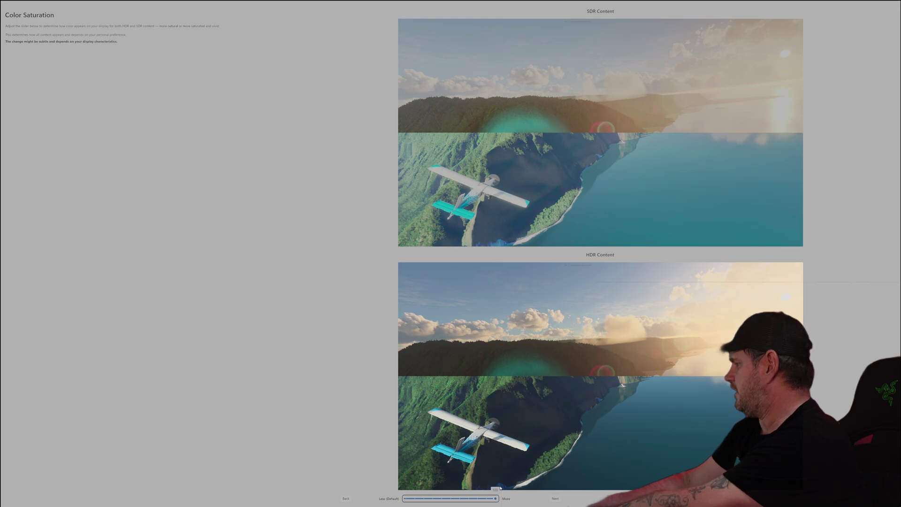
scroll(500, 488, "down", 20)
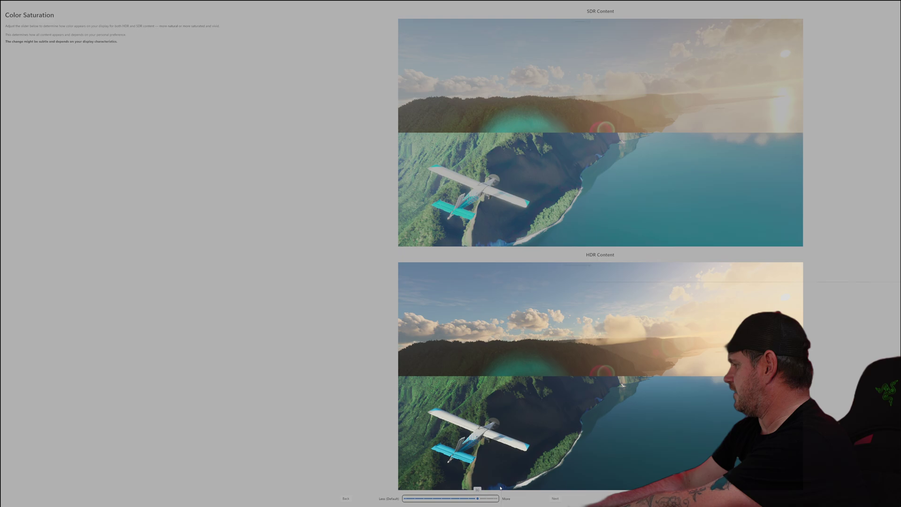
scroll(500, 488, "down", 5)
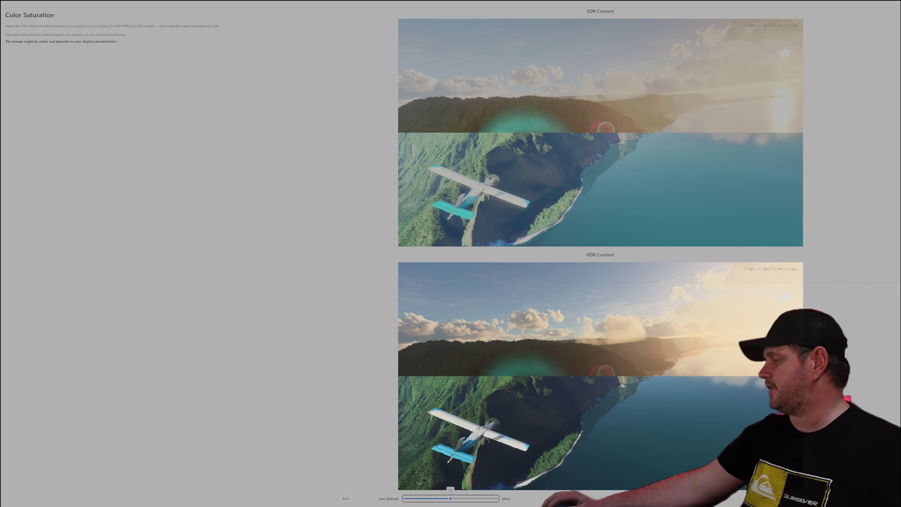
key("Return")
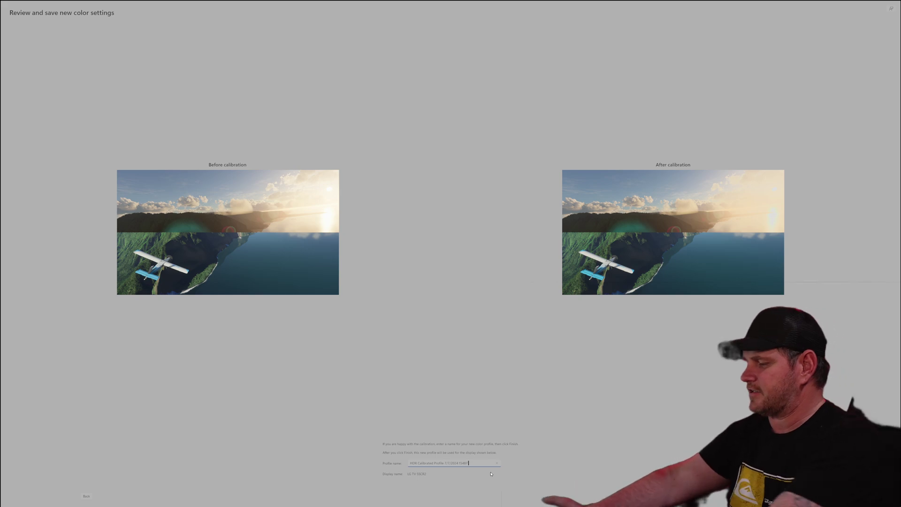
Append 'W080 Super' to the profile name, save it, and confirm the display association
type("W0")
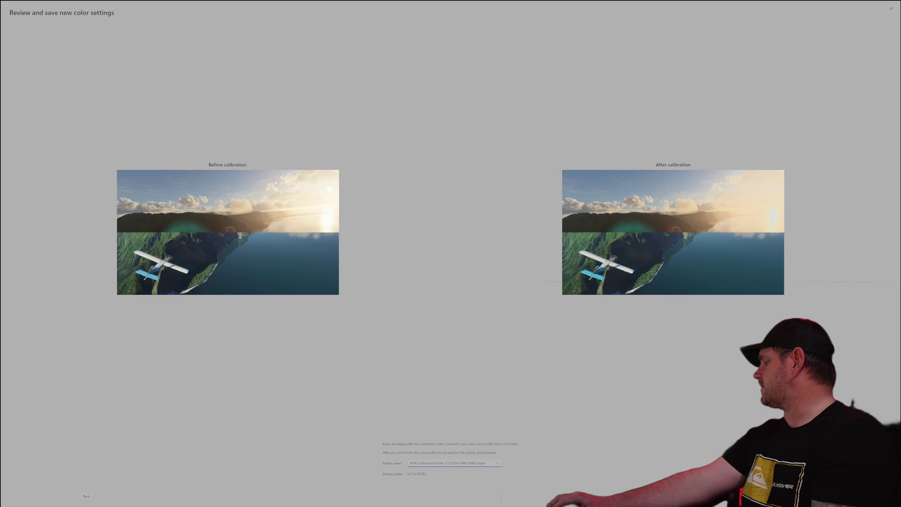
key("Return")
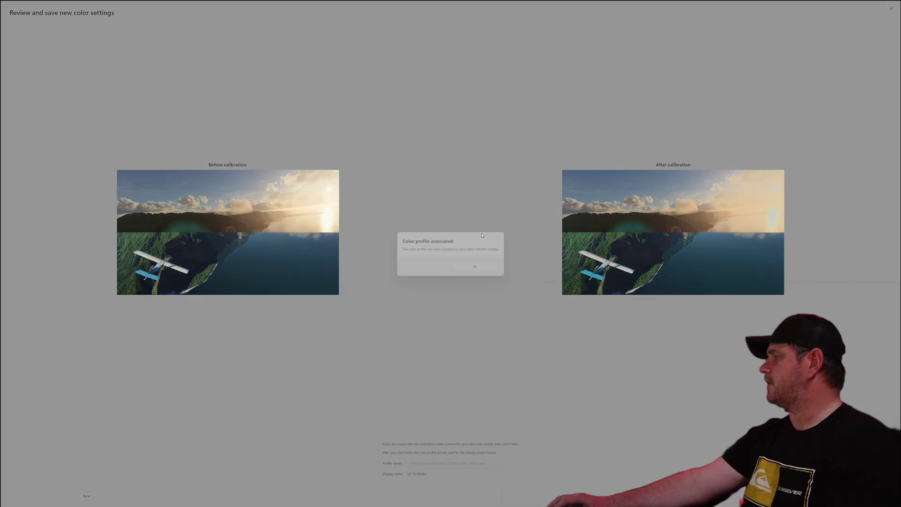
left_click(477, 268)
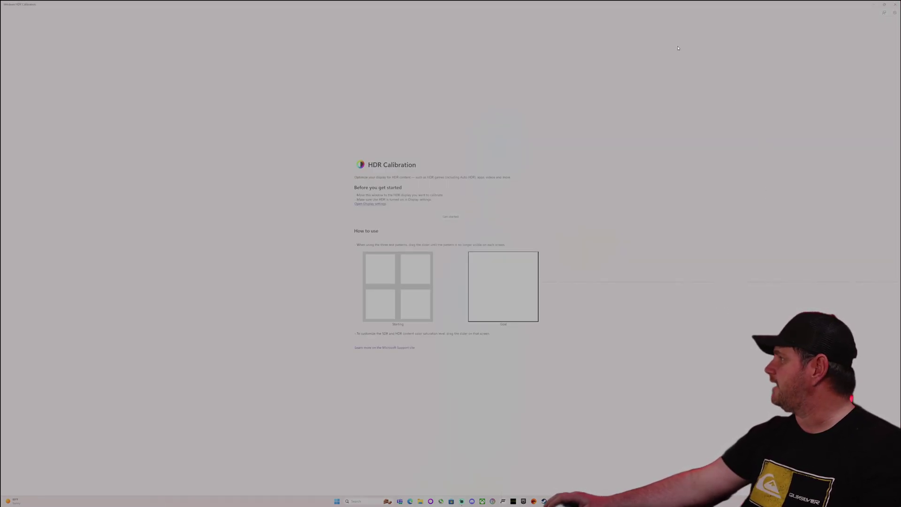
Close HDR Calibration and launch NVIDIA Control Panel from the Start menu
left_click(894, 5)
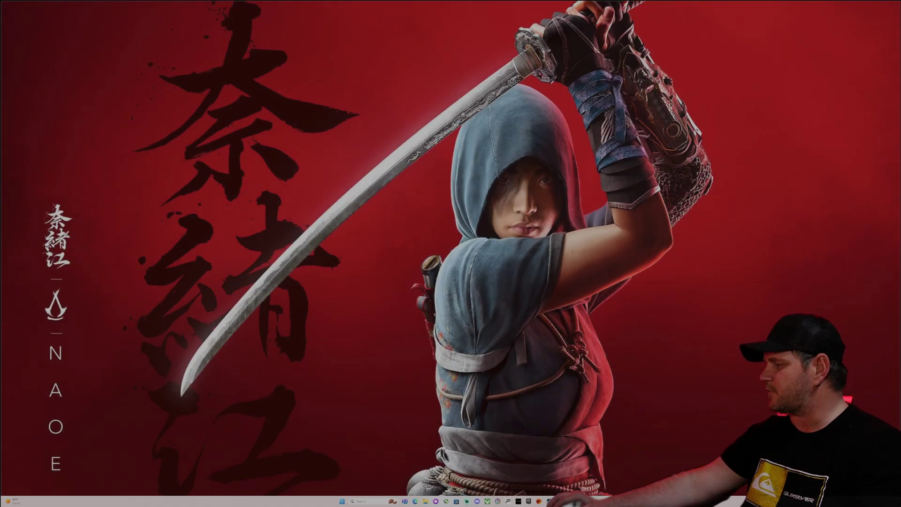
left_click(368, 501)
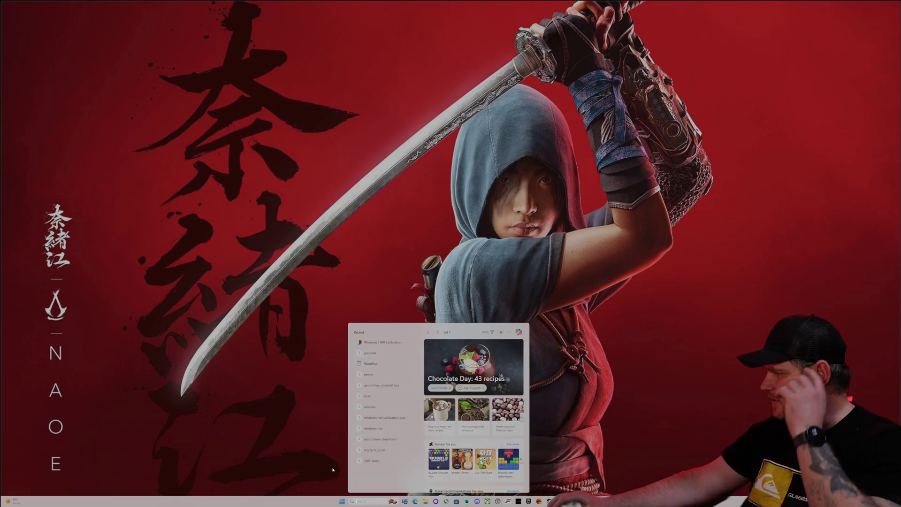
left_click(342, 501)
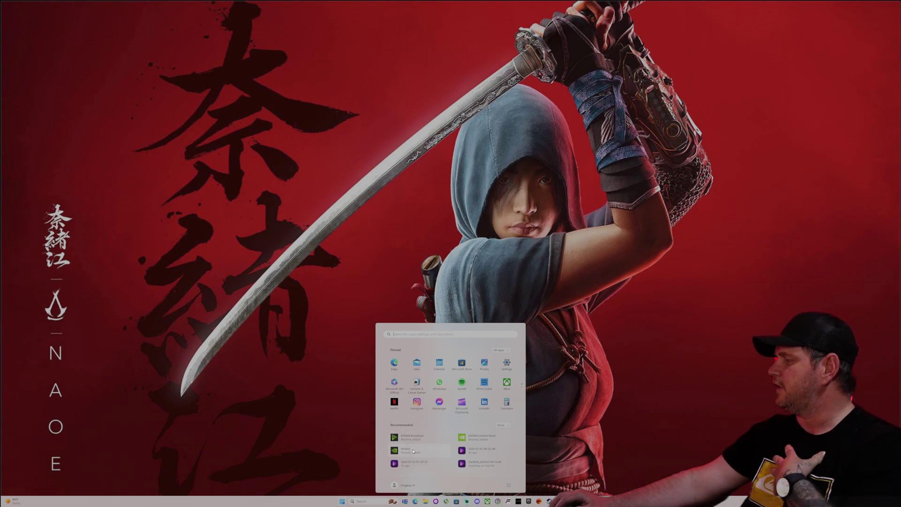
left_click(203, 328)
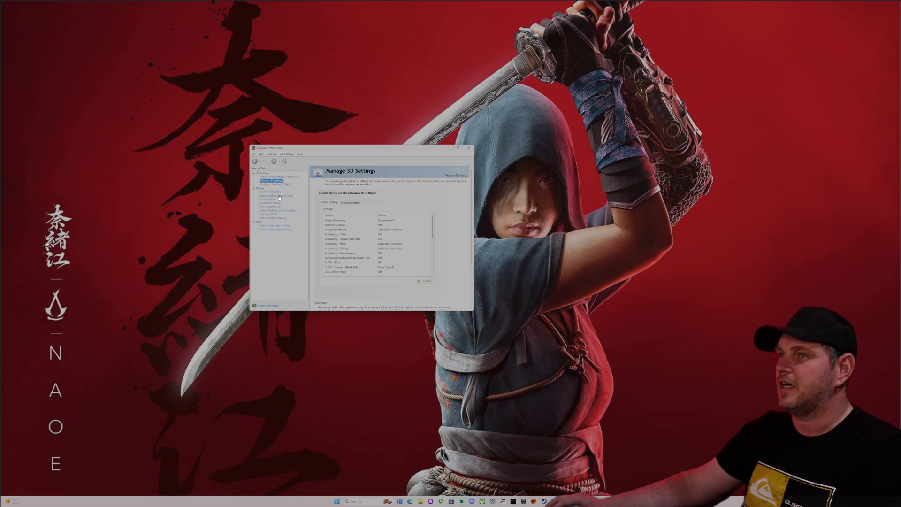
Set digital vibrance slightly above 50% in desktop colour settings and apply it
left_click(279, 196)
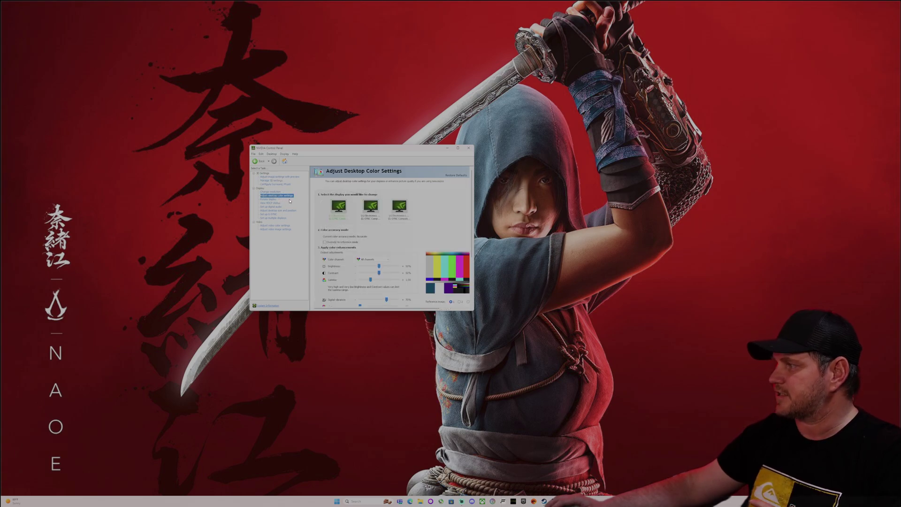
scroll(408, 300, "down", 1)
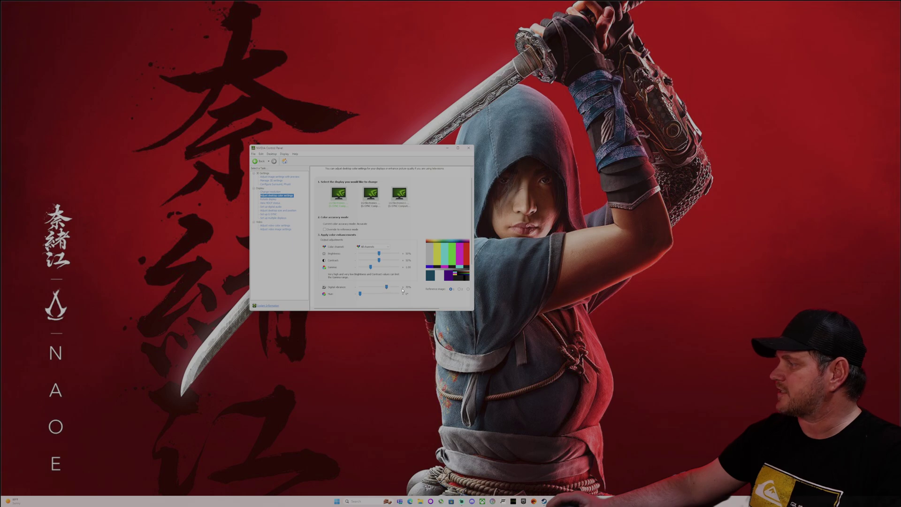
left_click(378, 287)
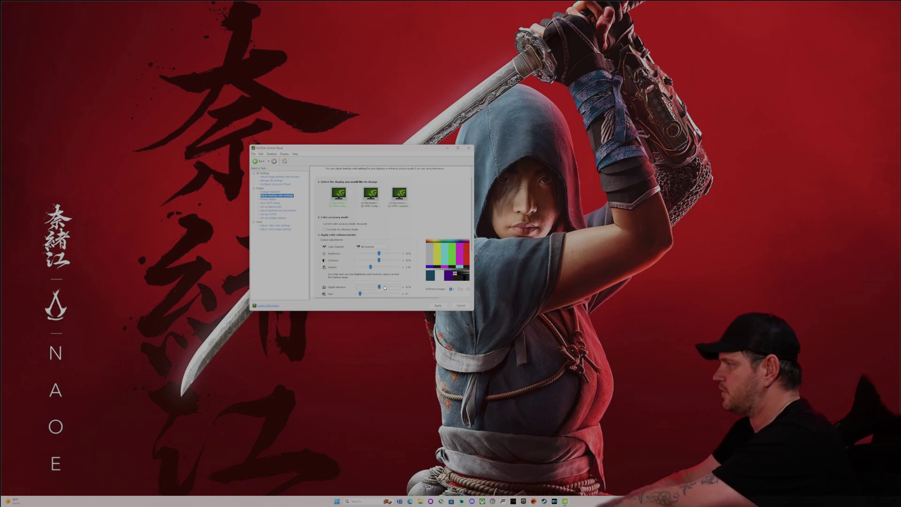
left_click(385, 288)
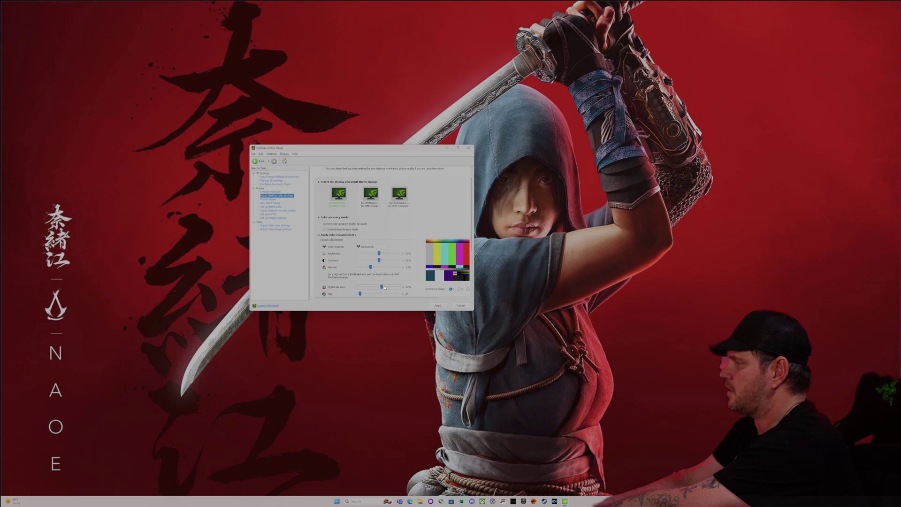
left_click(385, 287)
left_click_drag(384, 287, 385, 286)
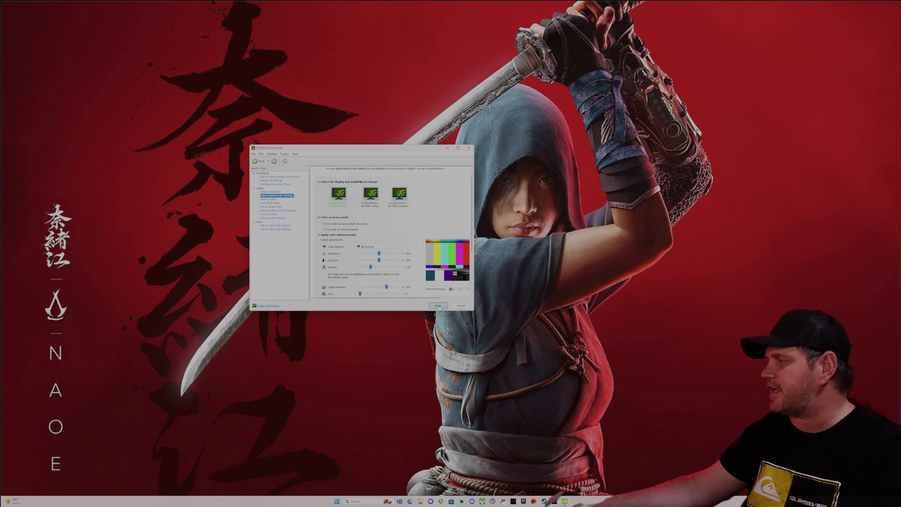
left_click(439, 307)
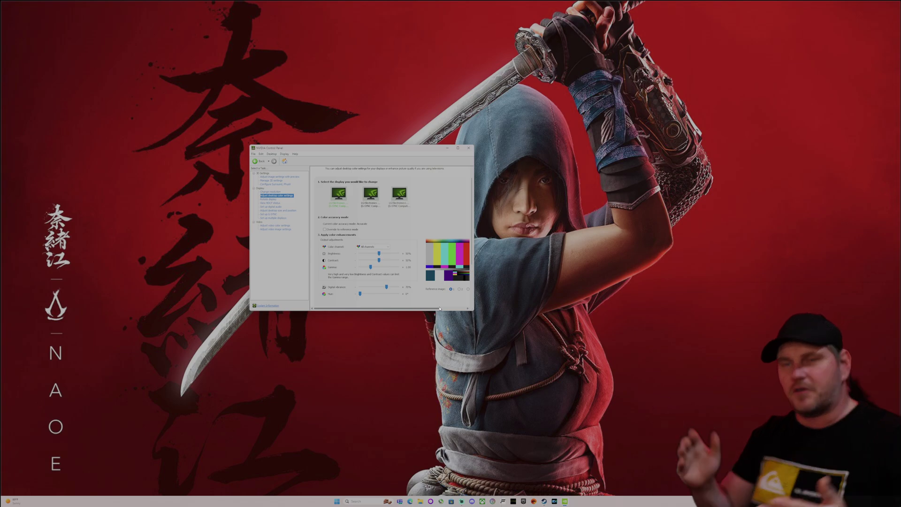
Give the first display NVIDIA video colour settings with dynamic range Full (0-255)
left_click(276, 225)
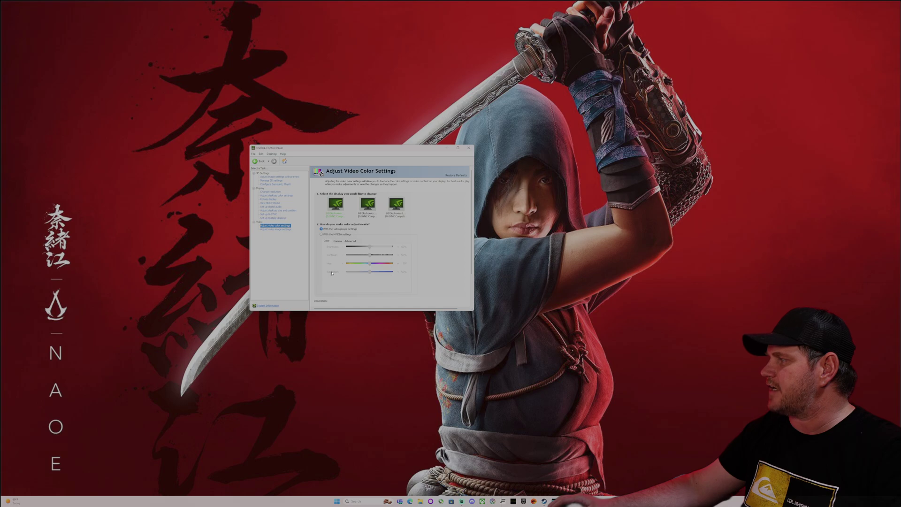
left_click(353, 241)
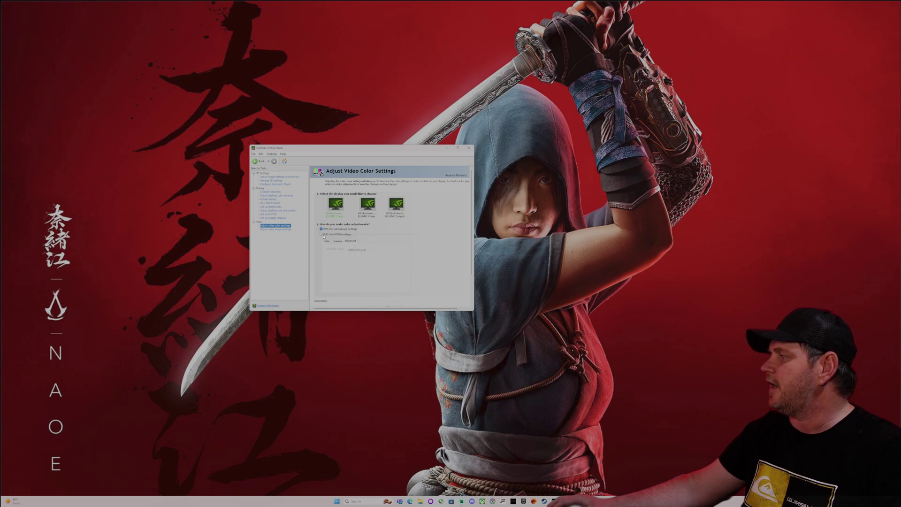
left_click(322, 235)
left_click(370, 252)
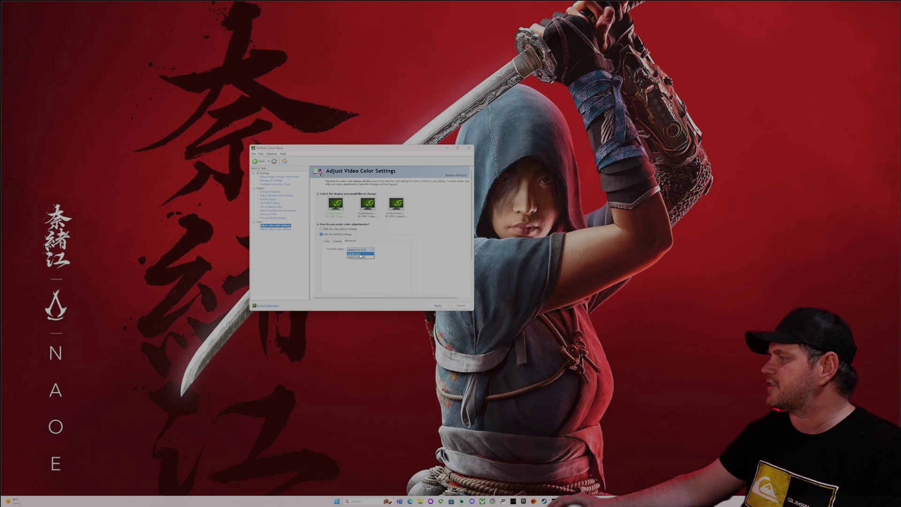
left_click(363, 260)
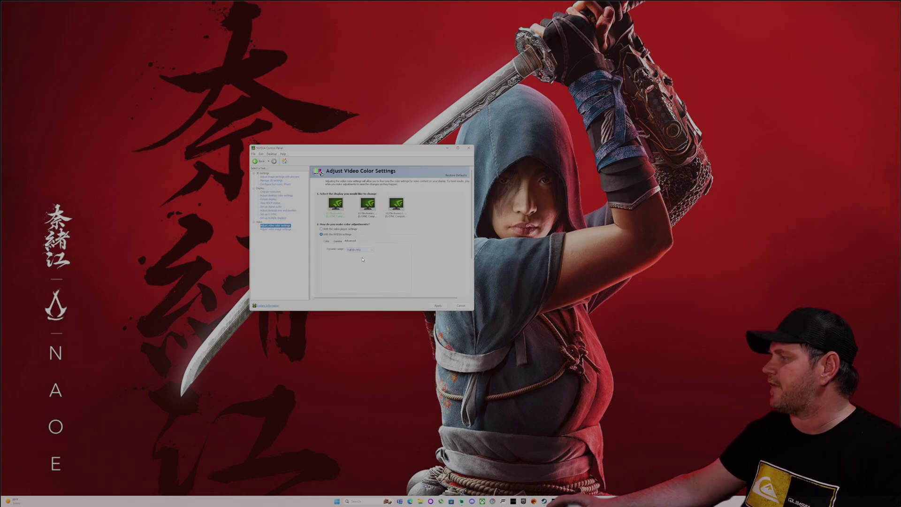
Set the second and third displays' dynamic range to Full (0-255) and apply
left_click(368, 205)
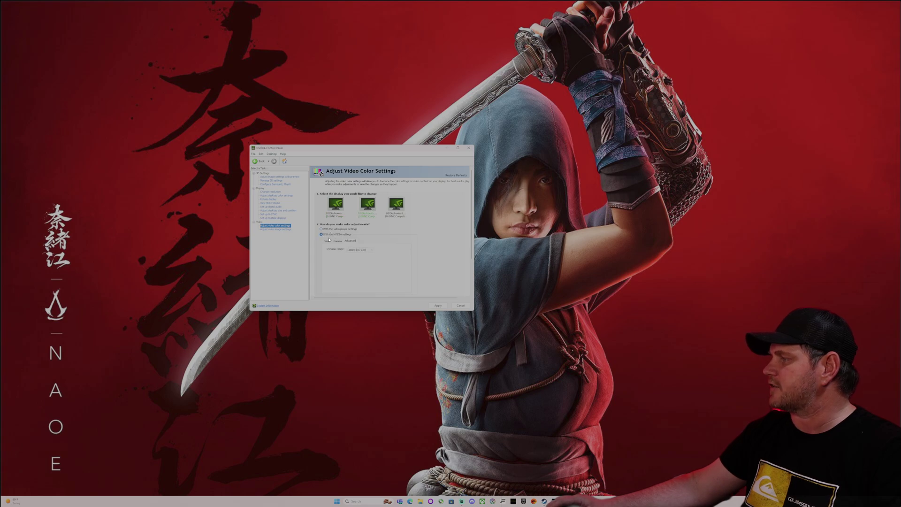
left_click(374, 251)
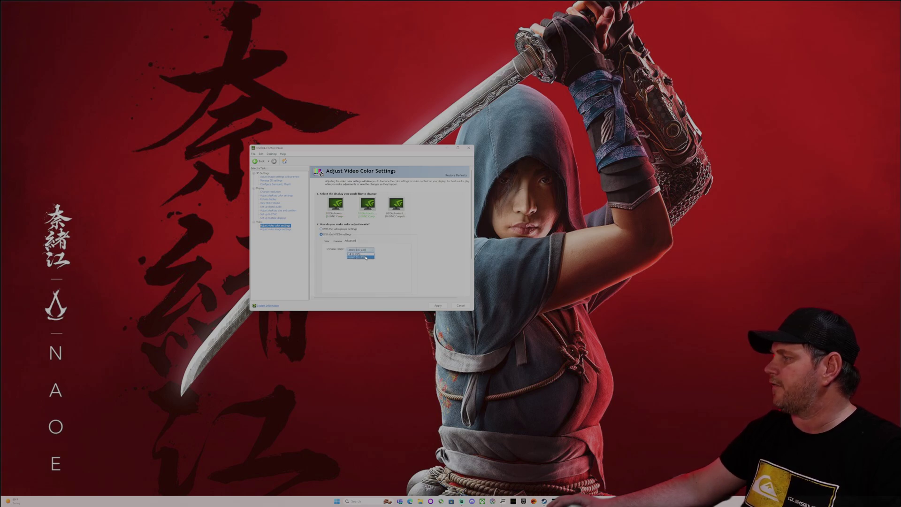
left_click(366, 254)
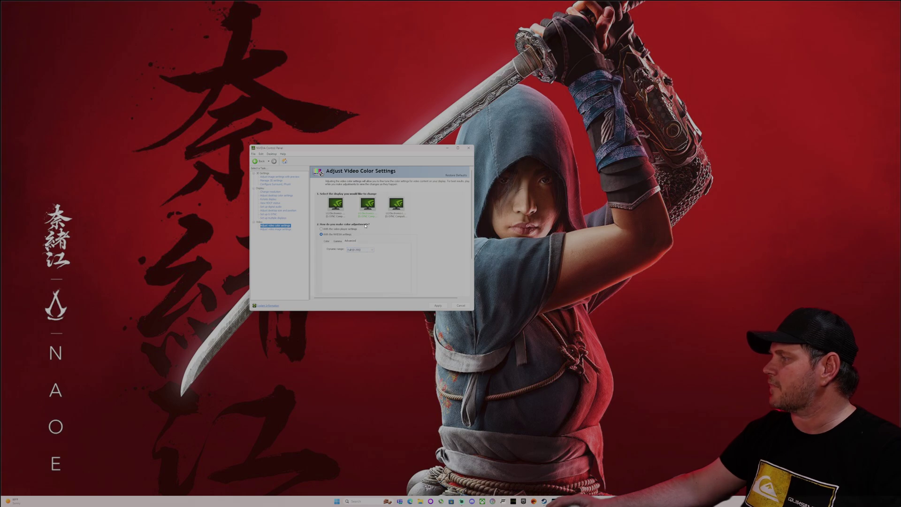
left_click(396, 204)
left_click(321, 235)
left_click(369, 251)
left_click(361, 254)
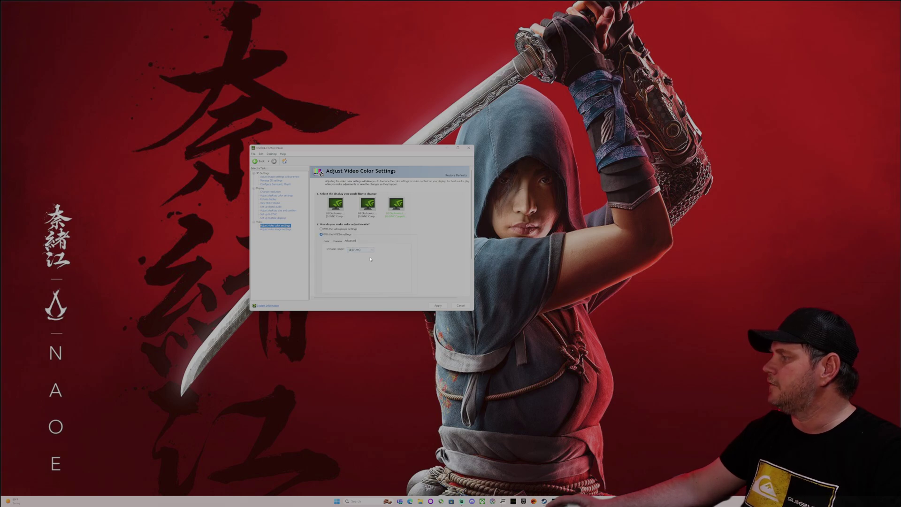
left_click(438, 306)
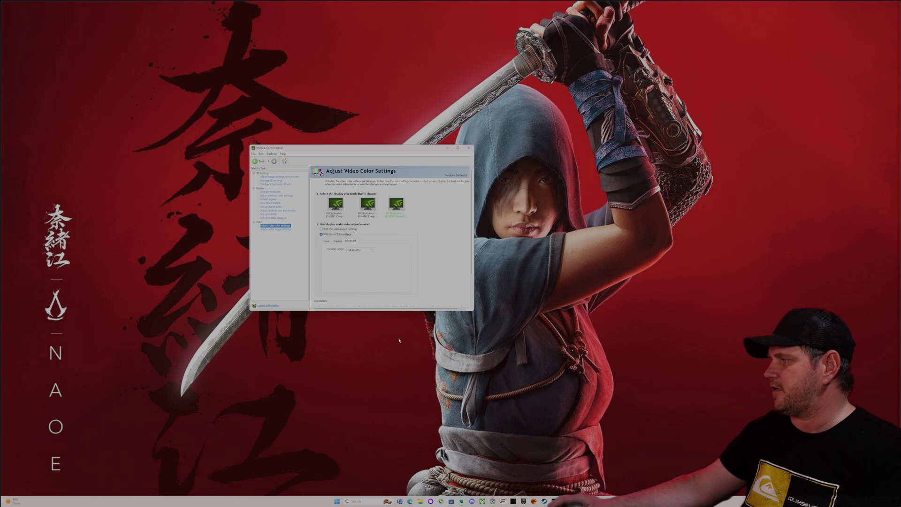
Return to Adjust Desktop Color Settings and scroll down to the colour sliders and test pattern
left_click(275, 196)
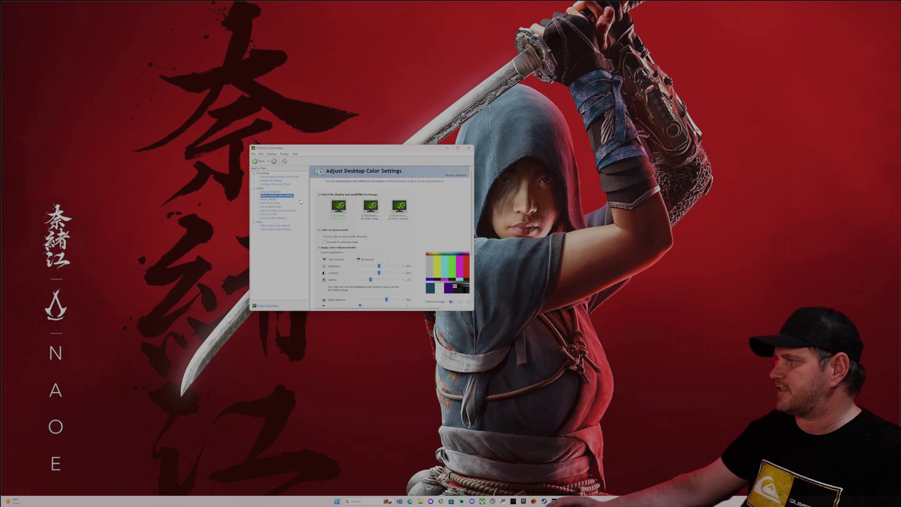
scroll(440, 212, "down", 1)
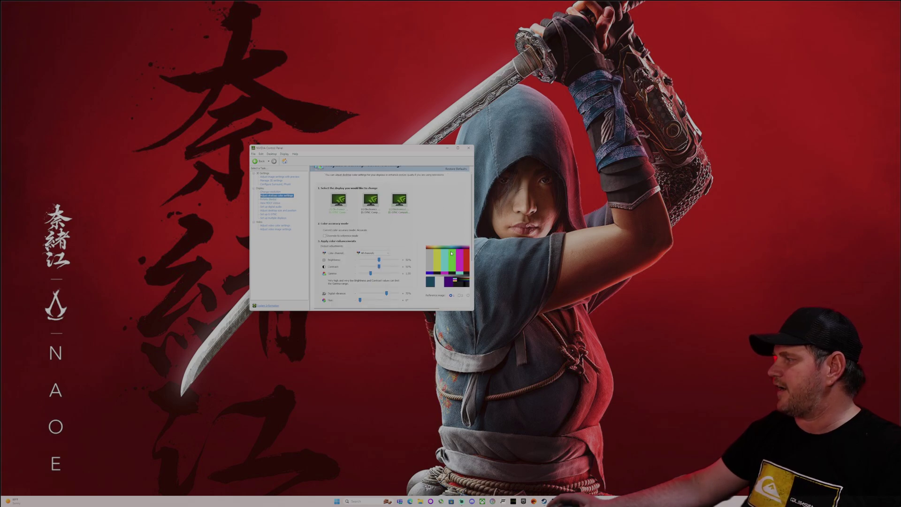